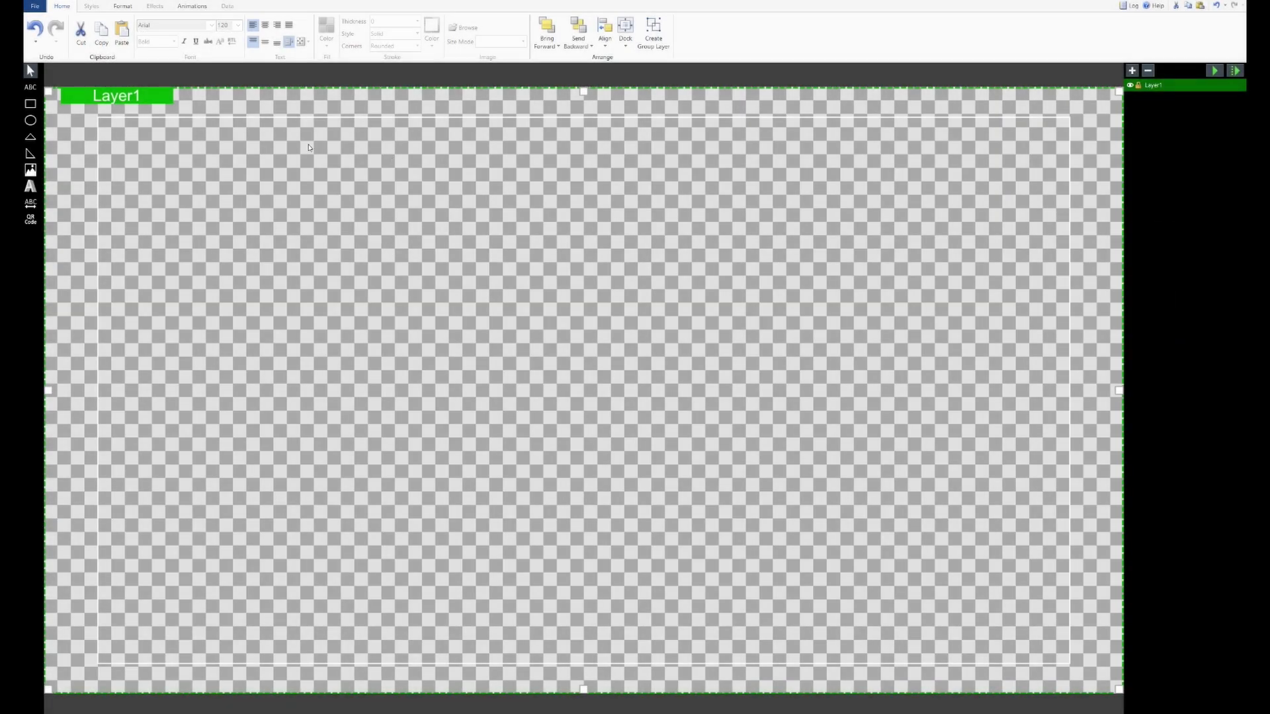
- Draw a red rectangle near the top-left and rename its layer NAME BOX
click(30, 104)
drag(173, 162, 692, 326)
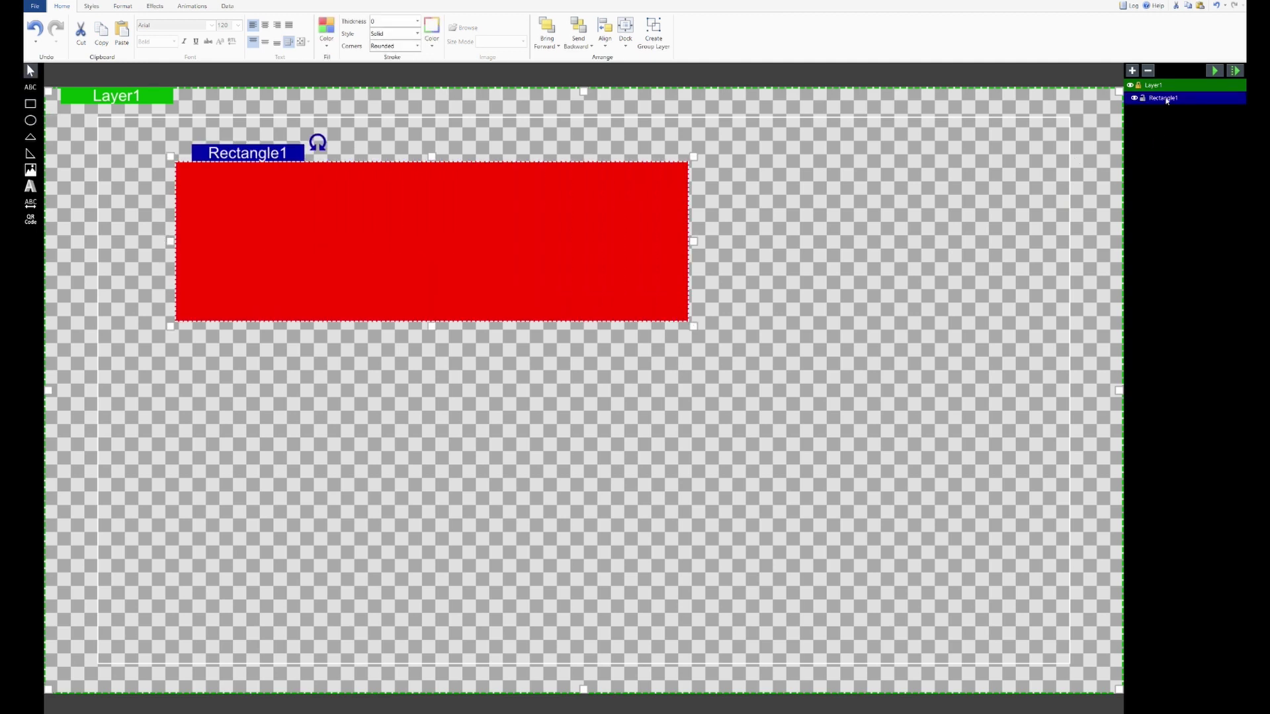
double_click(1165, 99)
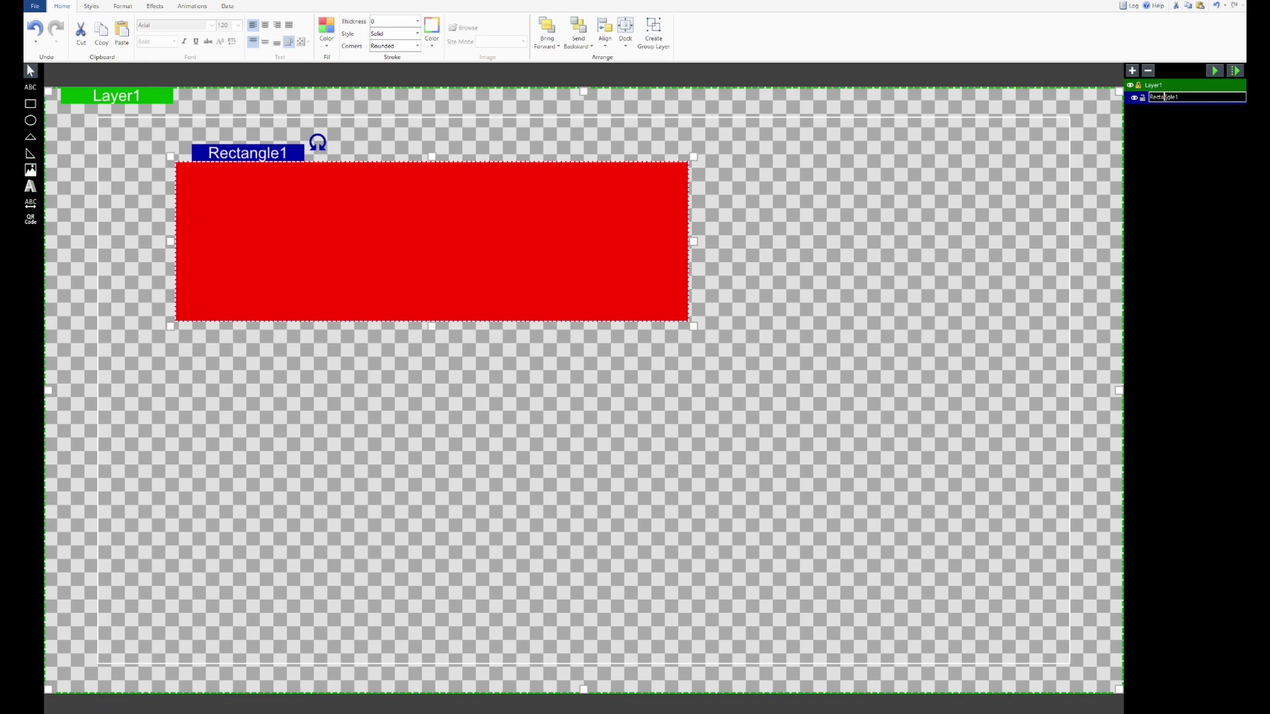
drag(1185, 98, 1126, 102)
text(NAME BOX)
key(Return)
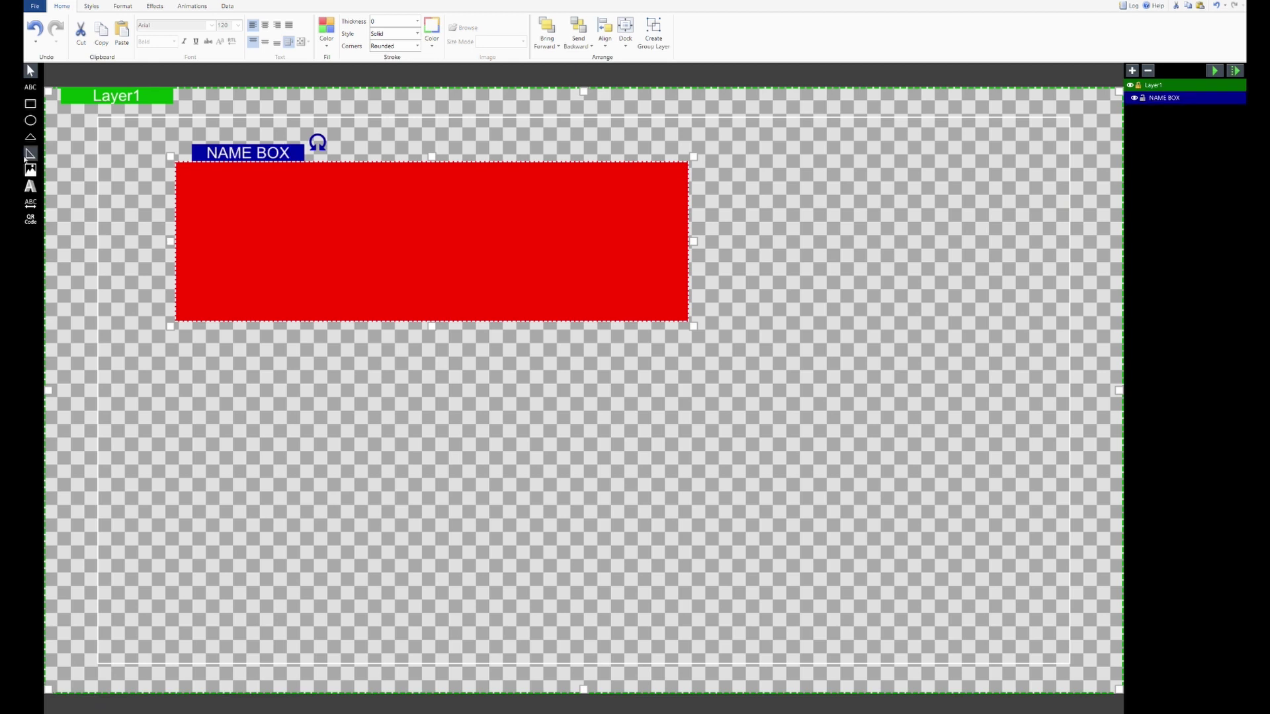
- Add a text block below it reading PRESENTER NAME in bold, size 120
click(30, 88)
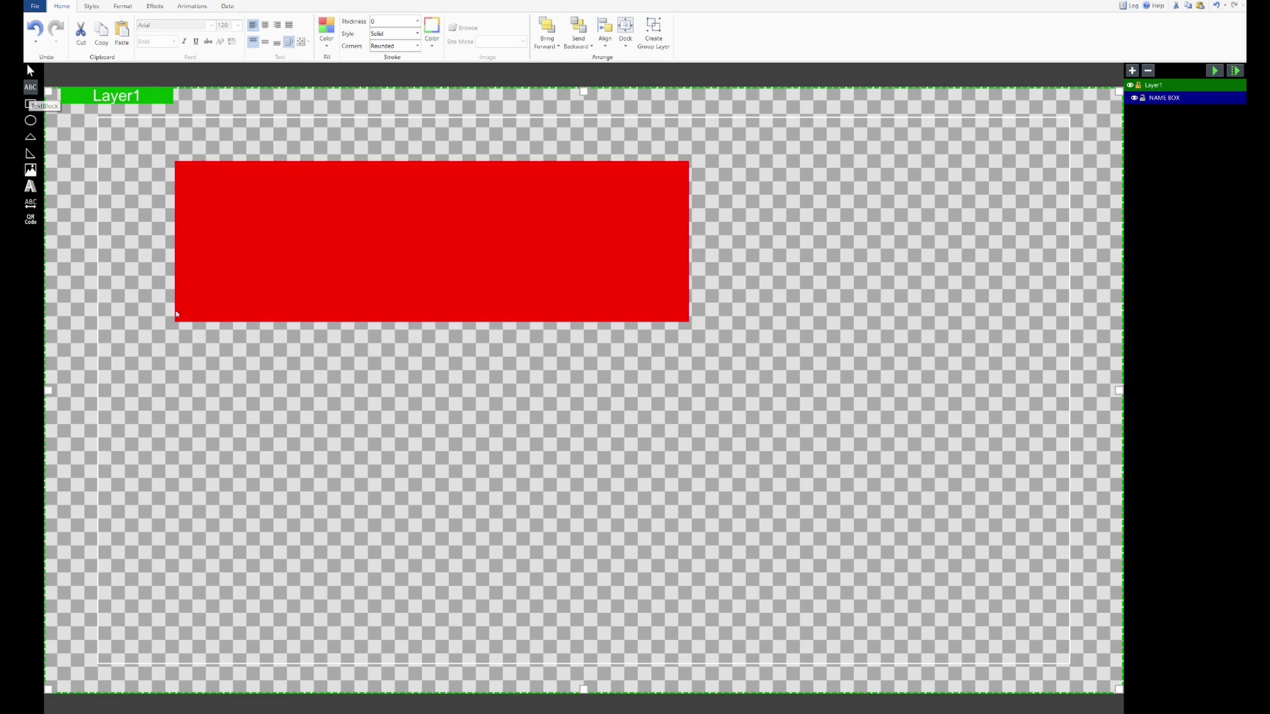
drag(218, 366, 660, 469)
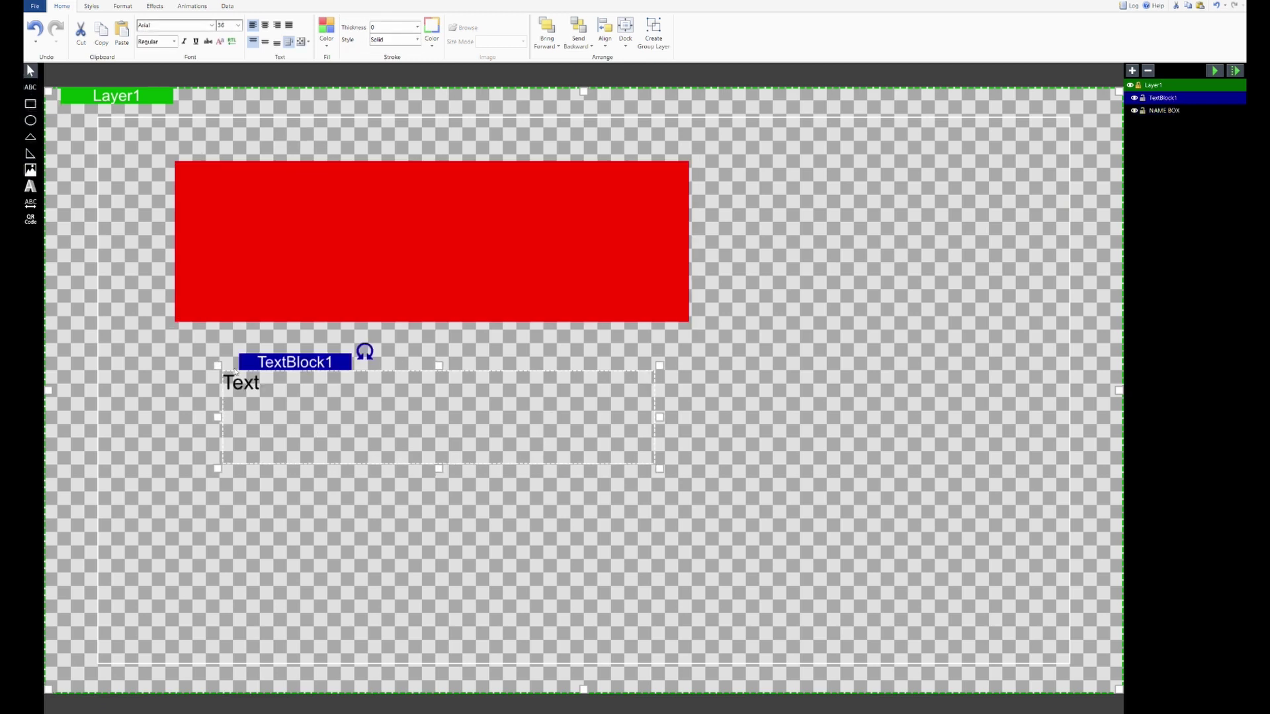
double_click(247, 384)
text(PRESENTER NAME)
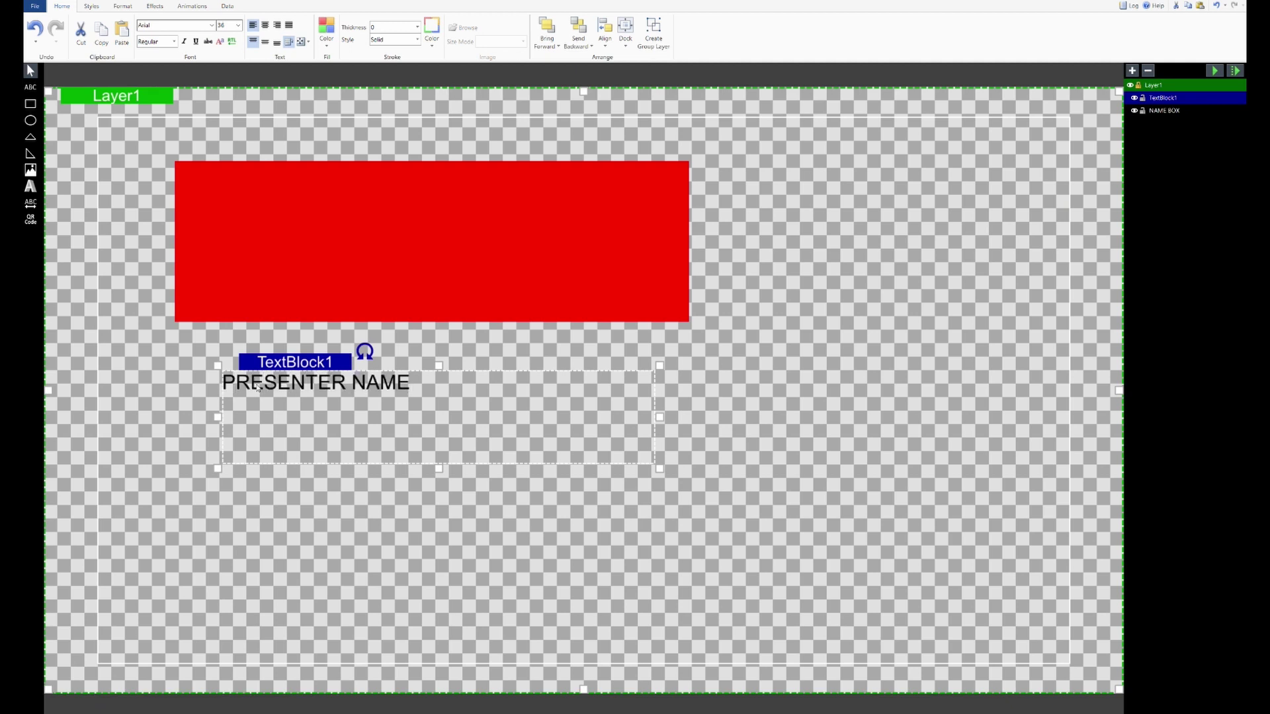
key(ctrl+a)
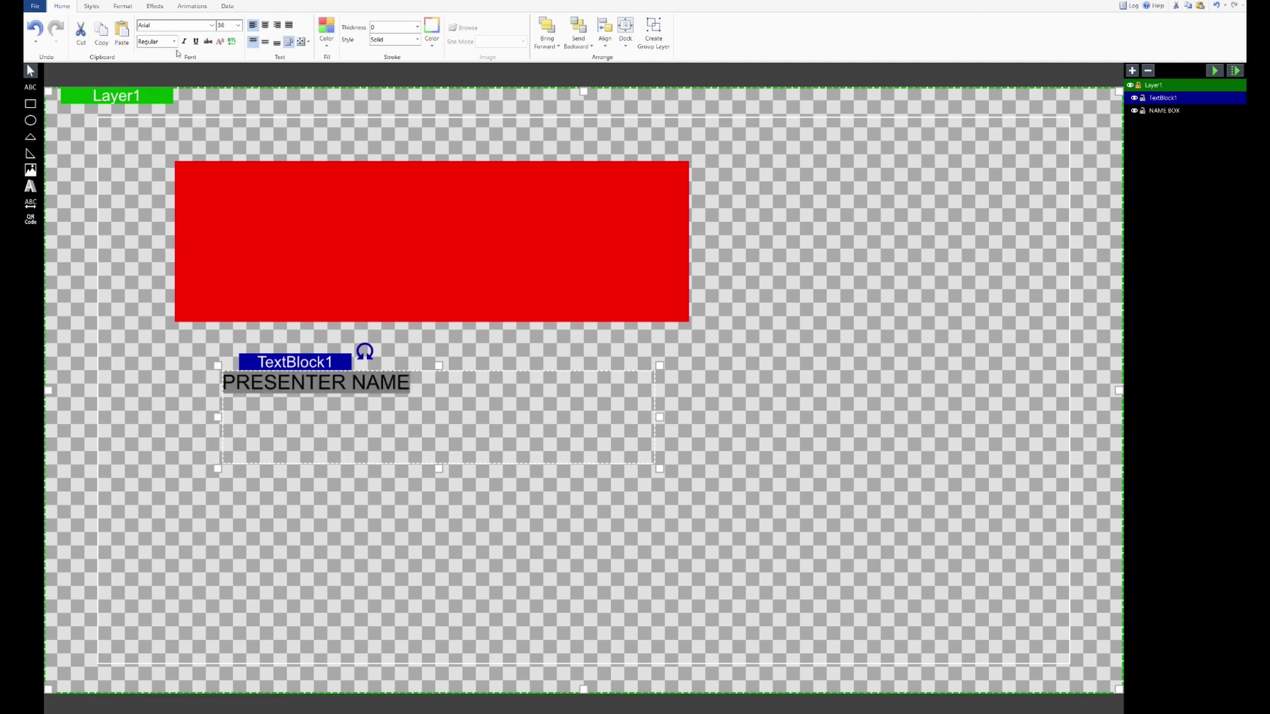
click(174, 41)
click(157, 65)
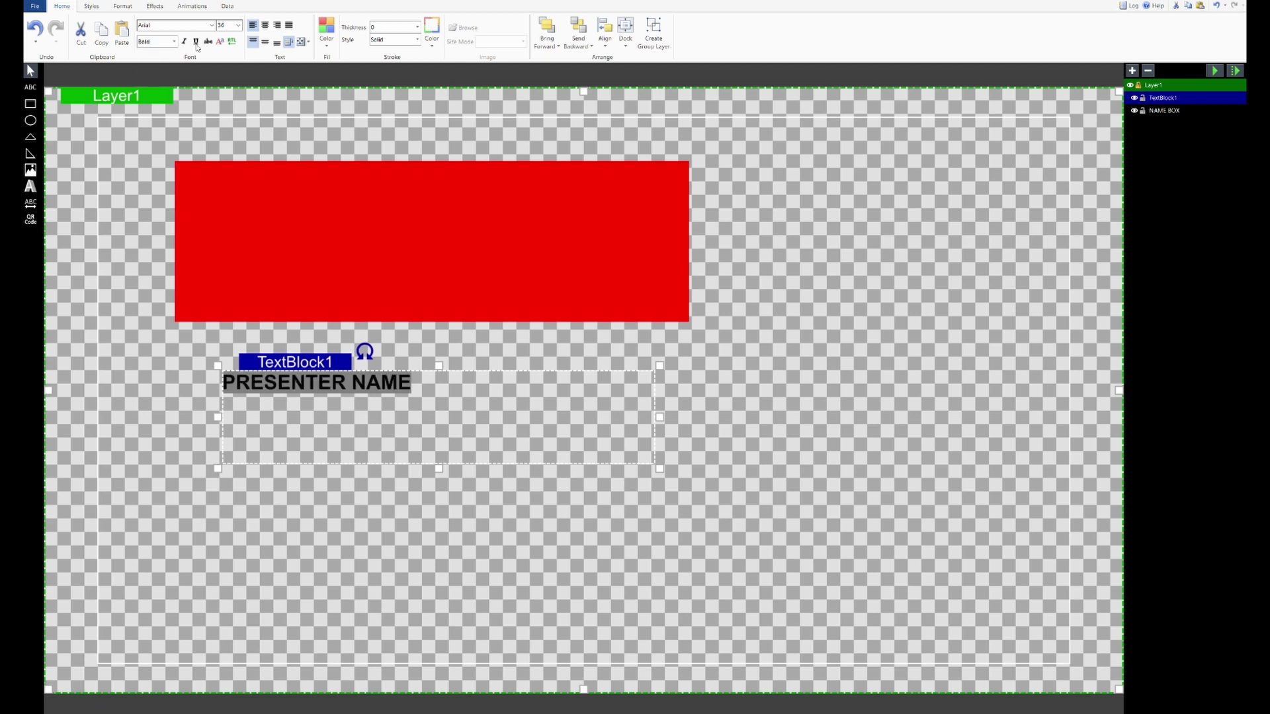
click(238, 25)
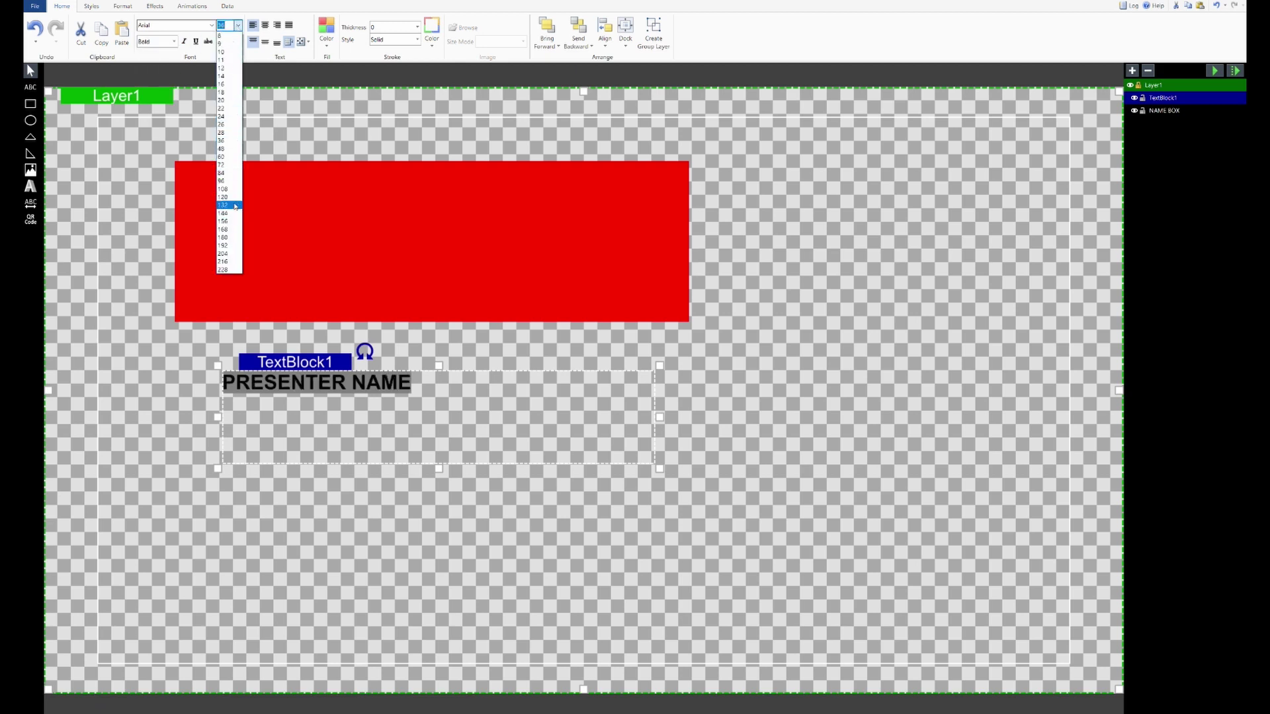
click(231, 197)
- Shift the red NAME BOX rectangle slightly to the left
click(666, 427)
click(666, 427)
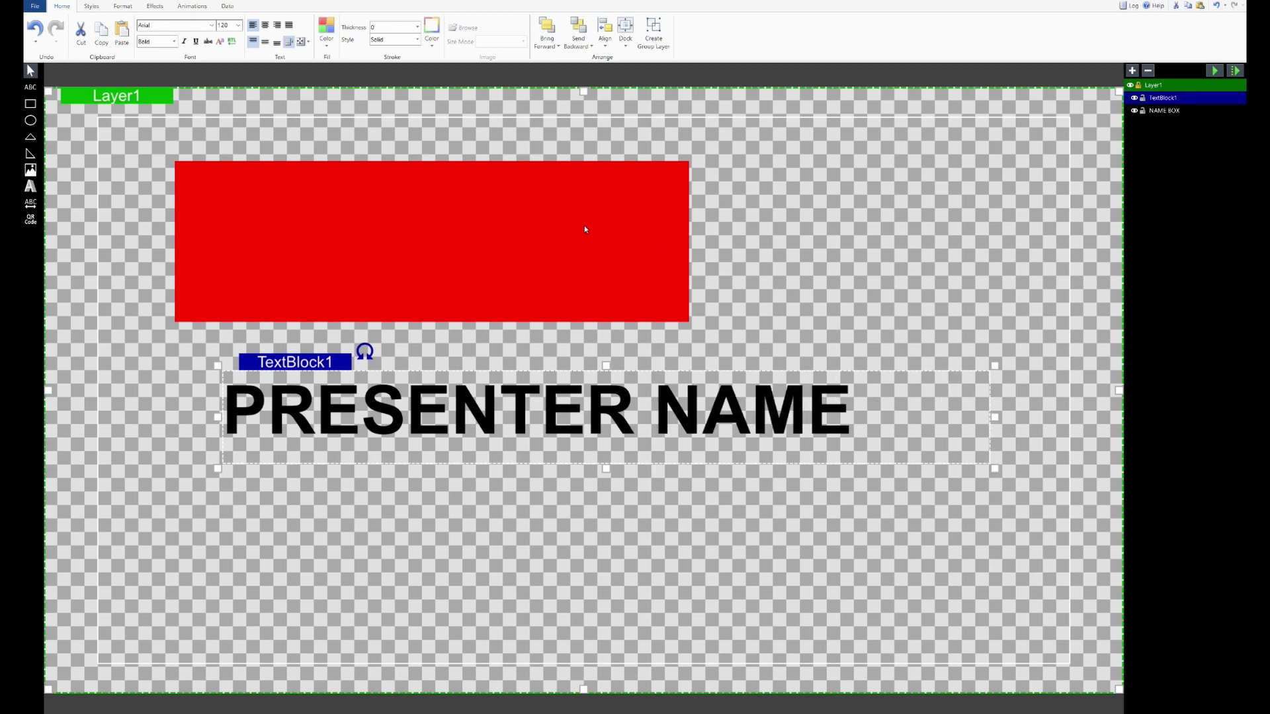
drag(627, 226, 539, 233)
- Rename the PRESENTER NAME text layer from TextBlock1 to NAME
click(688, 223)
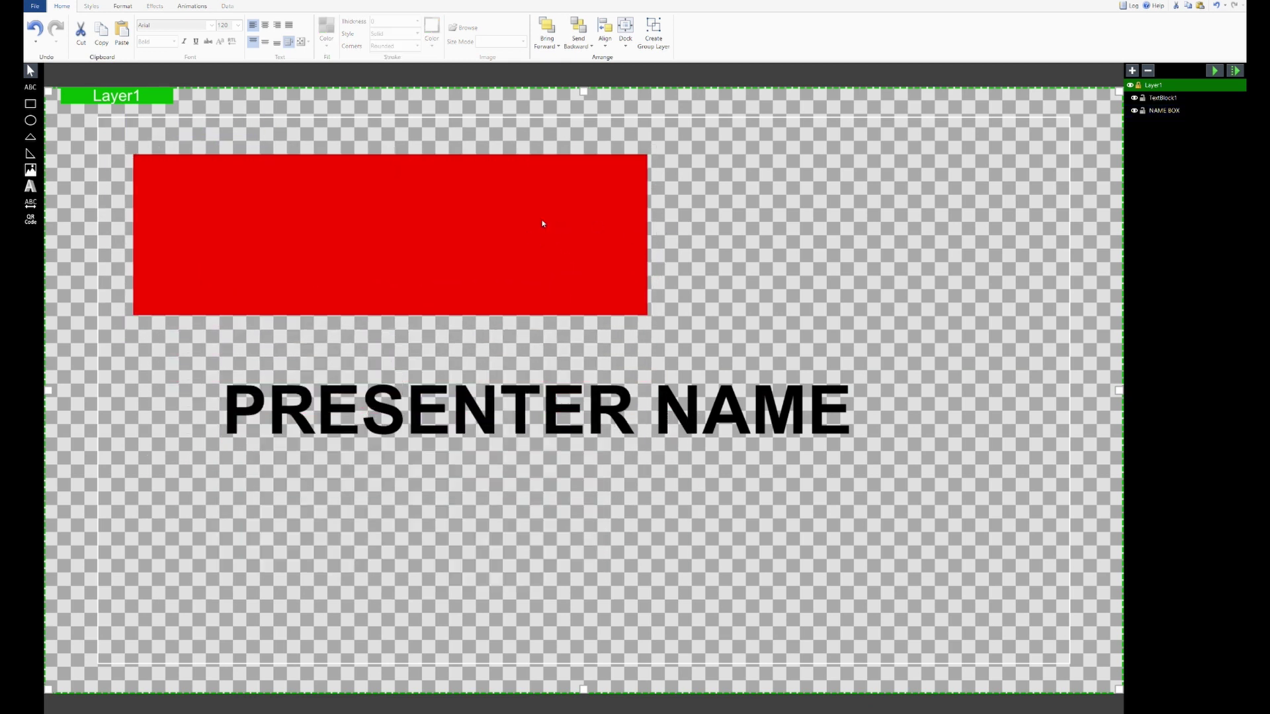
click(387, 186)
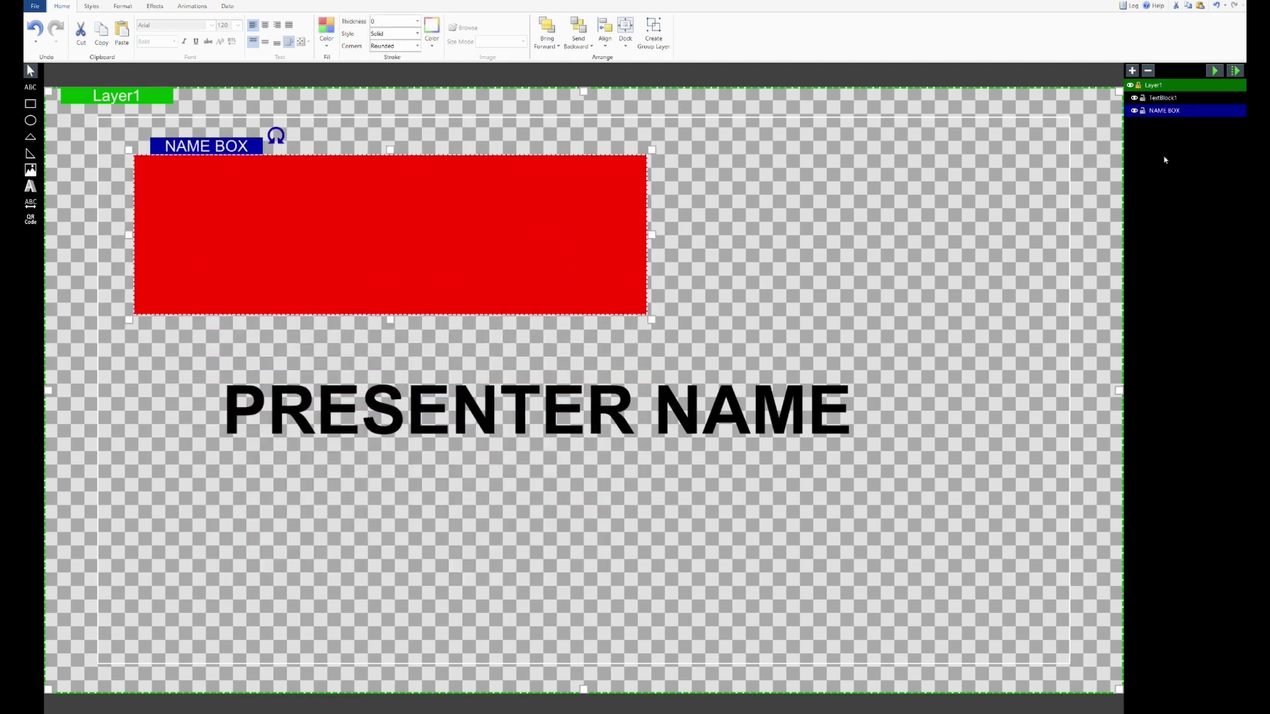
click(1162, 98)
click(1158, 97)
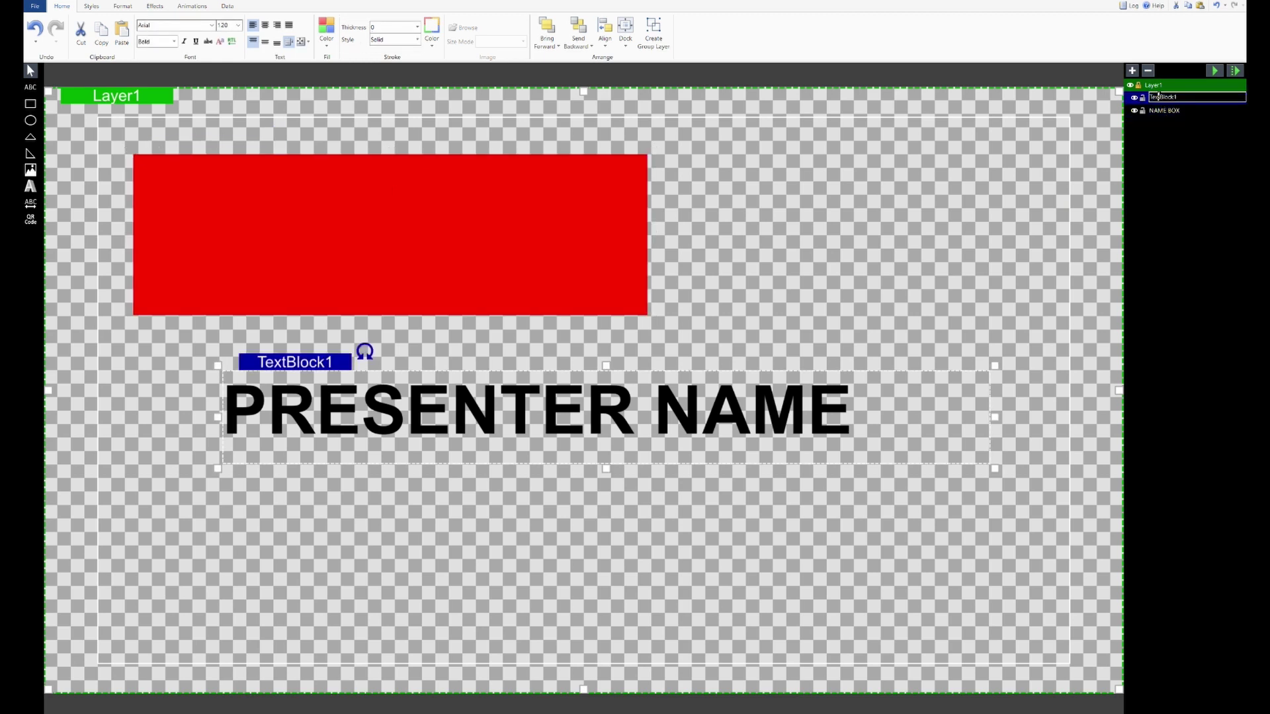
key(BackSpace)
key(BackSpace)
key(BackSpace)
key(BackSpace)
key(BackSpace)
key(BackSpace)
key(BackSpace)
key(BackSpace)
key(BackSpace)
key(BackSpace)
text(NAME)
key(Return)
- Set the NAME BOX rectangle's Geometry to follow the NAME text layer
click(553, 198)
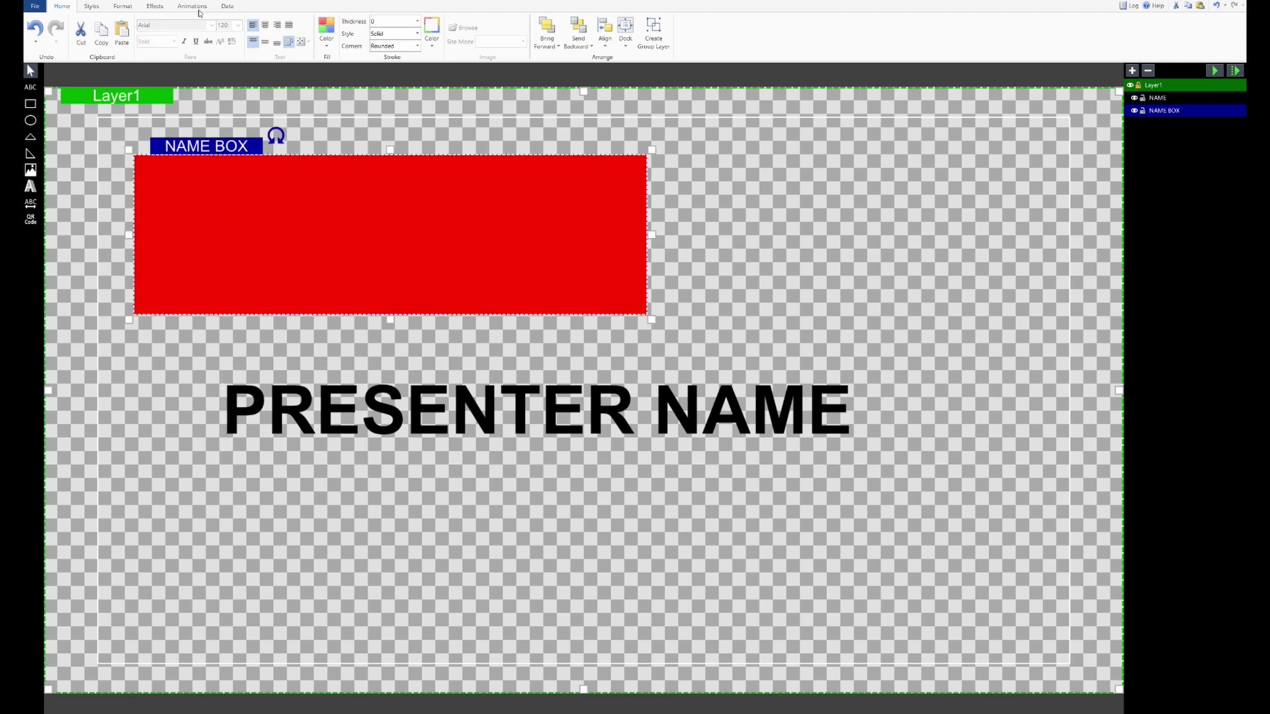
click(125, 6)
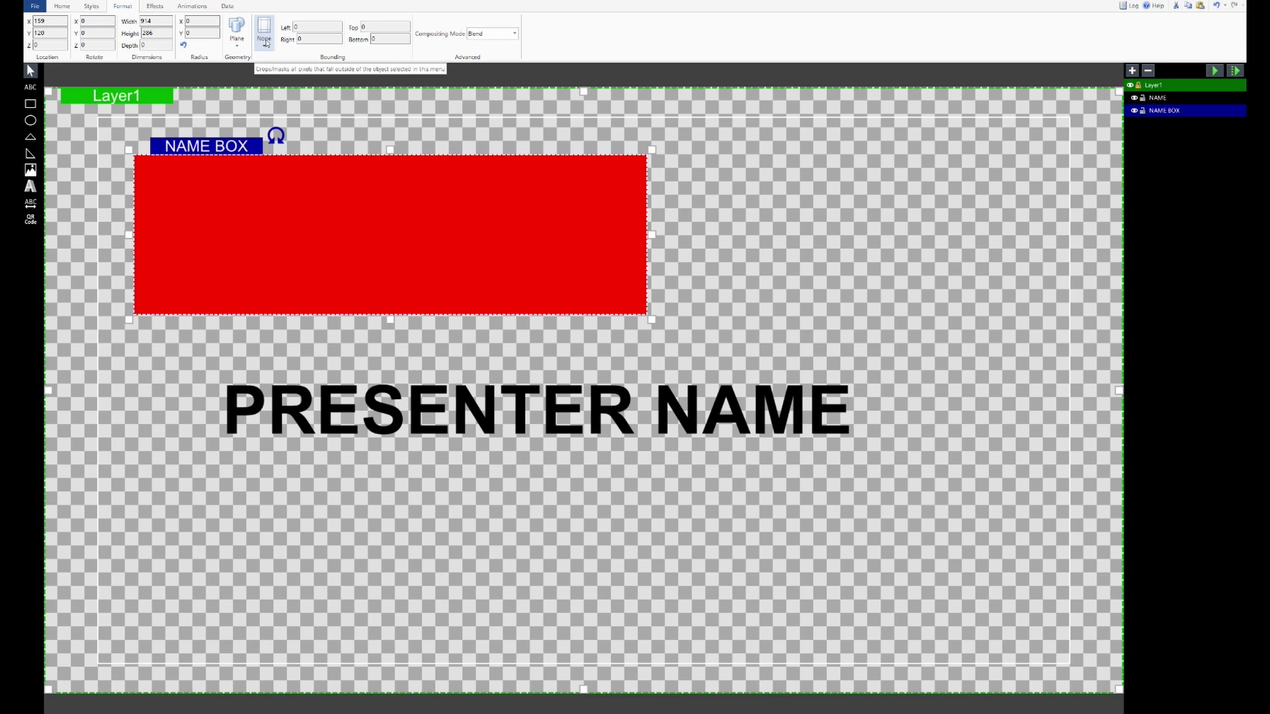
click(265, 42)
click(276, 75)
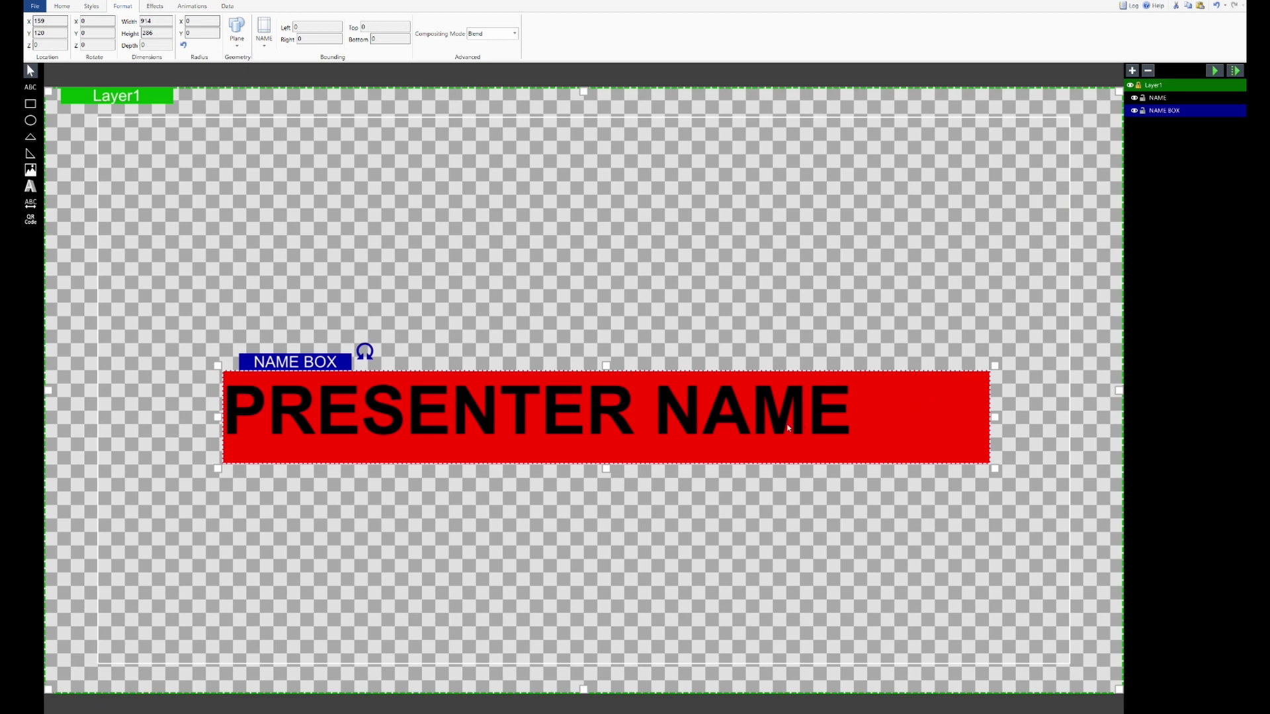
- Move the text and box lower, then test with HELLO before restoring PRESENTER NAME
drag(774, 423, 715, 495)
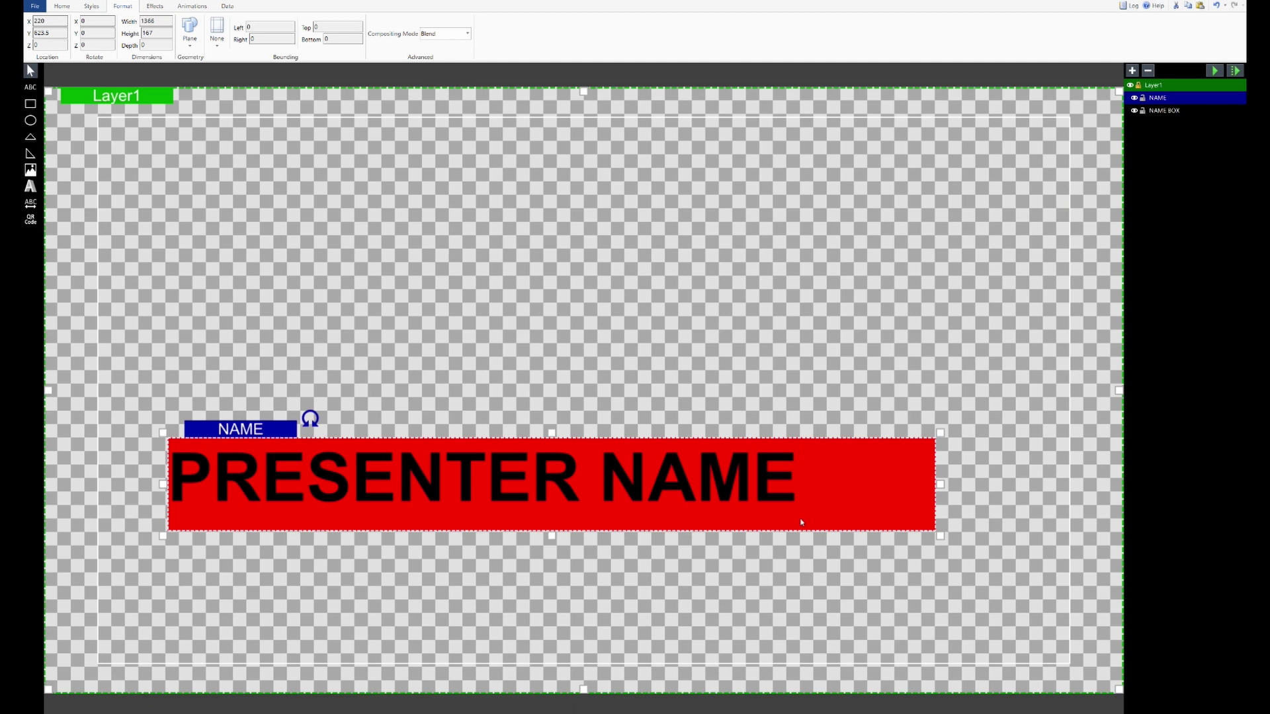
double_click(708, 488)
text(HELLO)
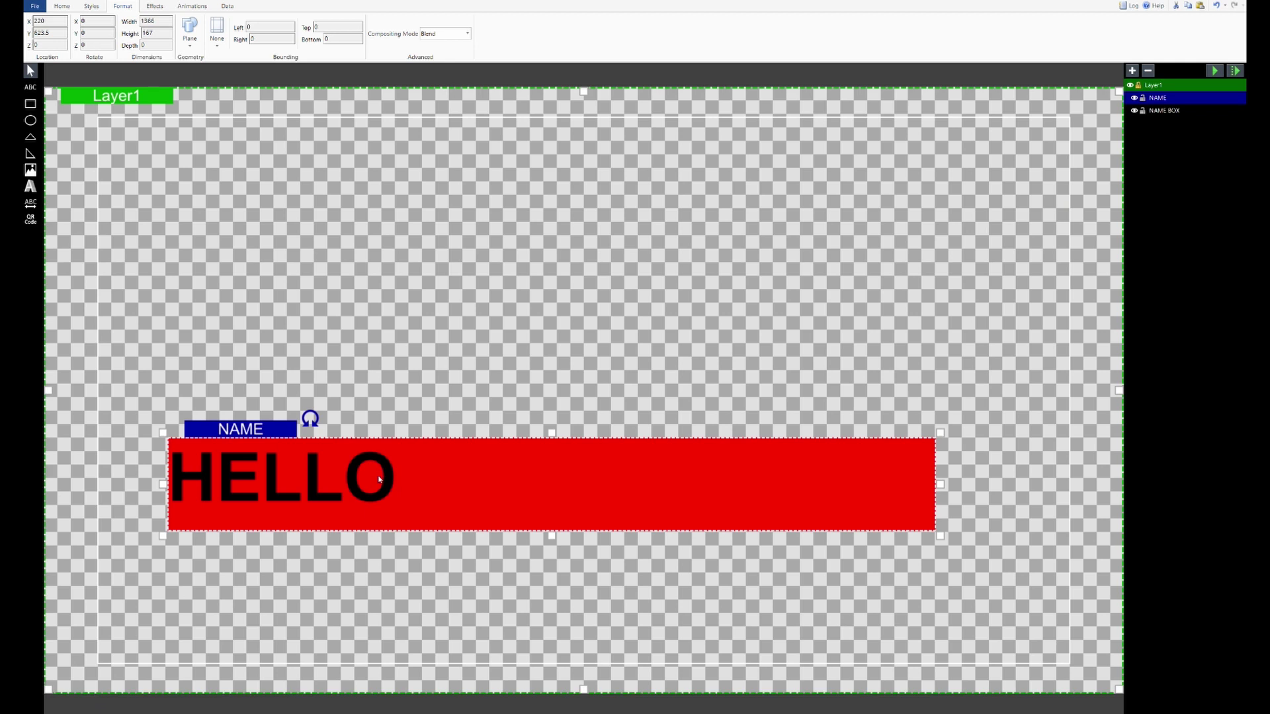
double_click(379, 479)
text(P)
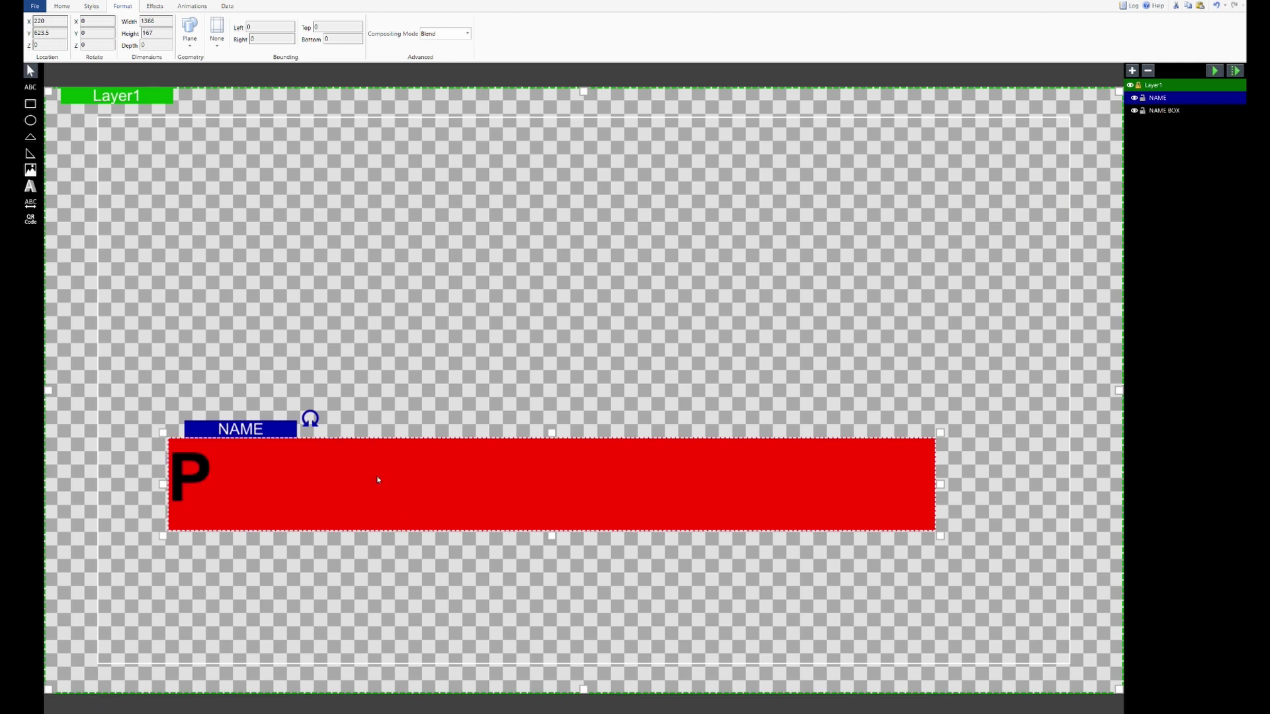
text(RESENTER NAME)
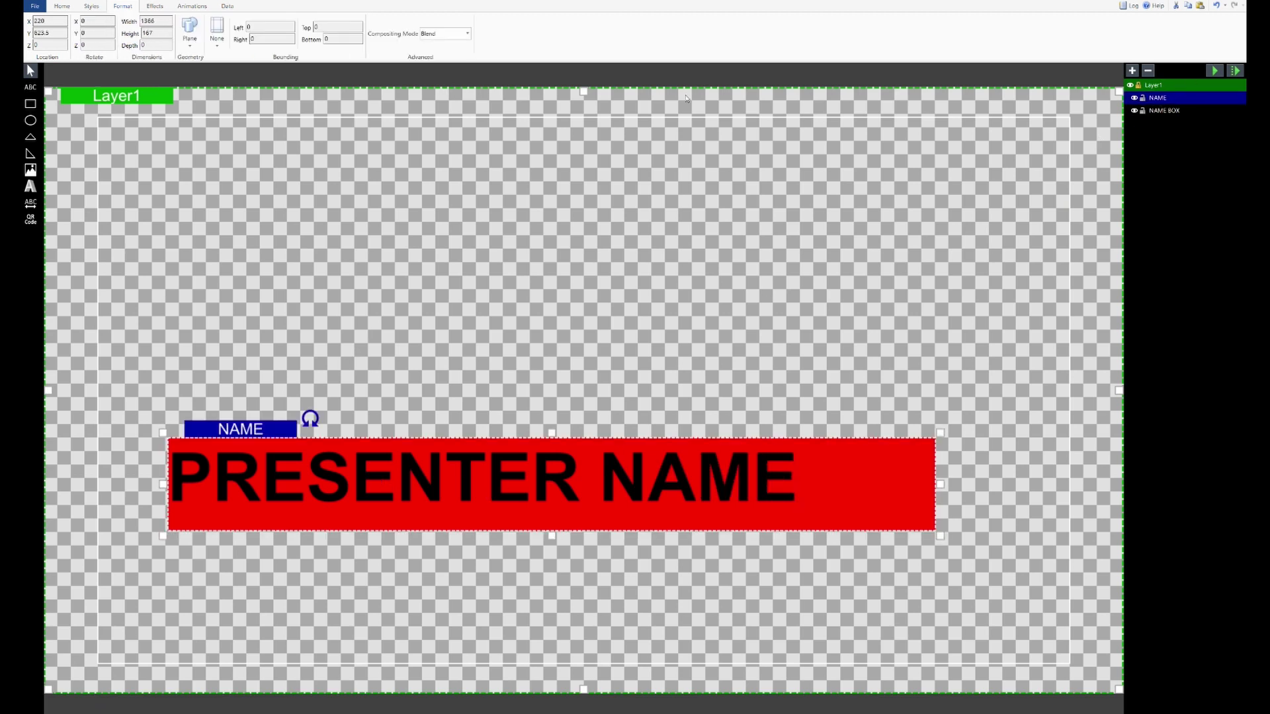
- Make the text box auto-size to its text in width and height, nudging it up-left
click(66, 8)
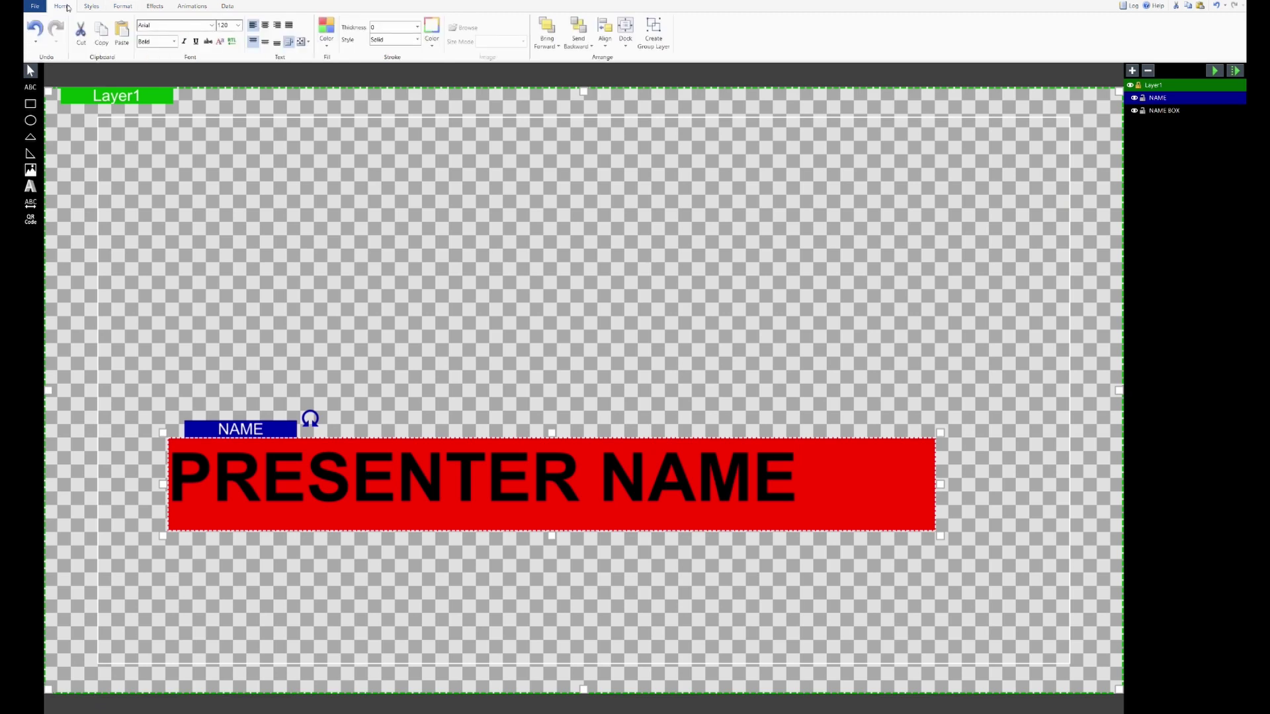
click(304, 42)
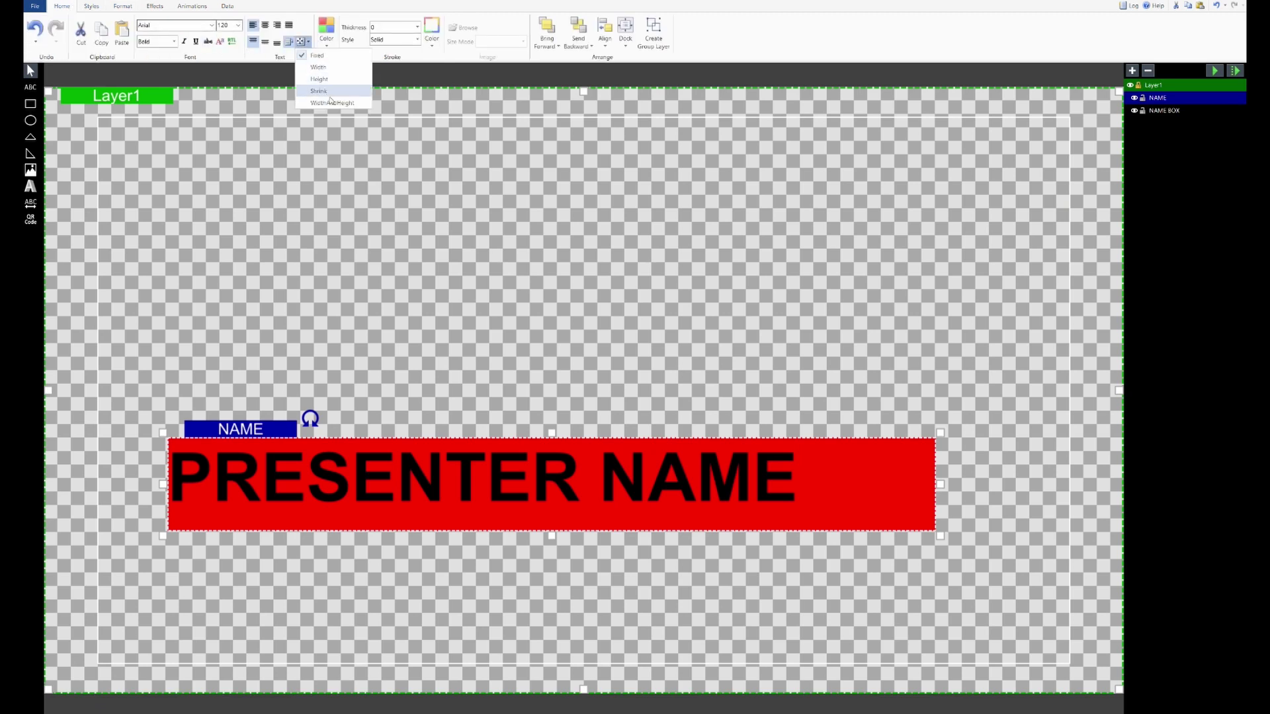
click(332, 102)
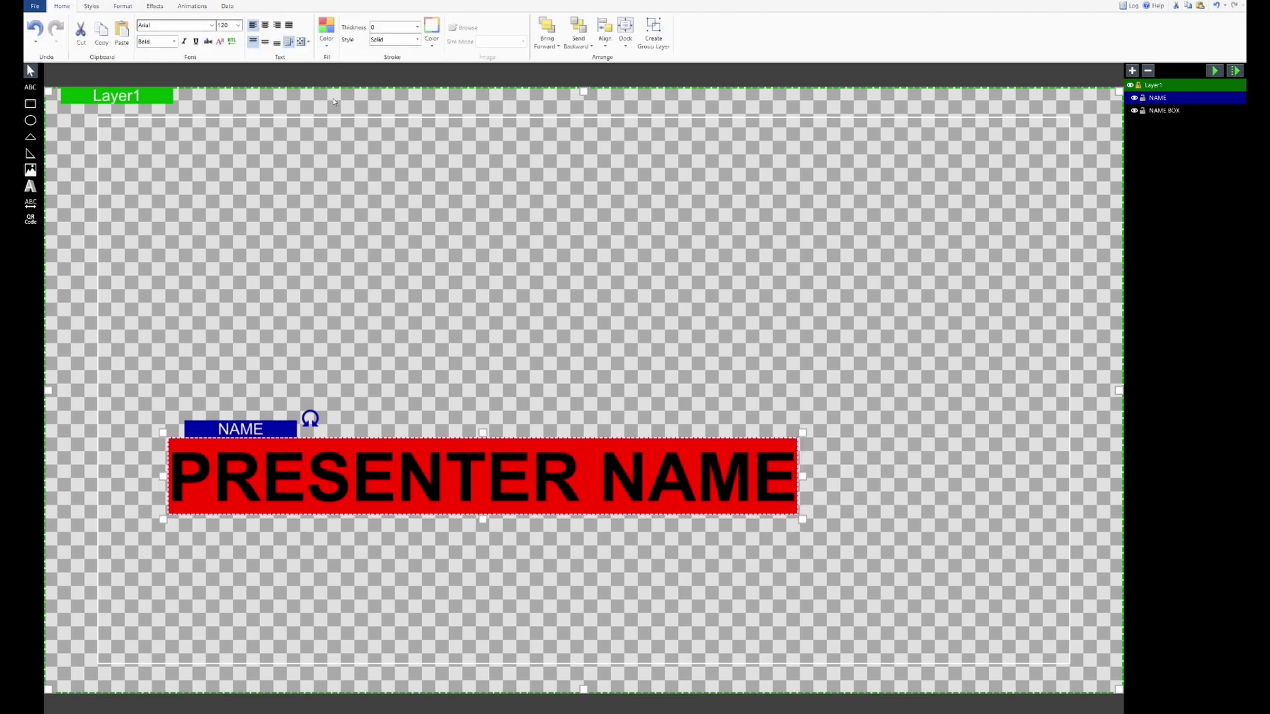
click(594, 414)
drag(567, 468, 530, 413)
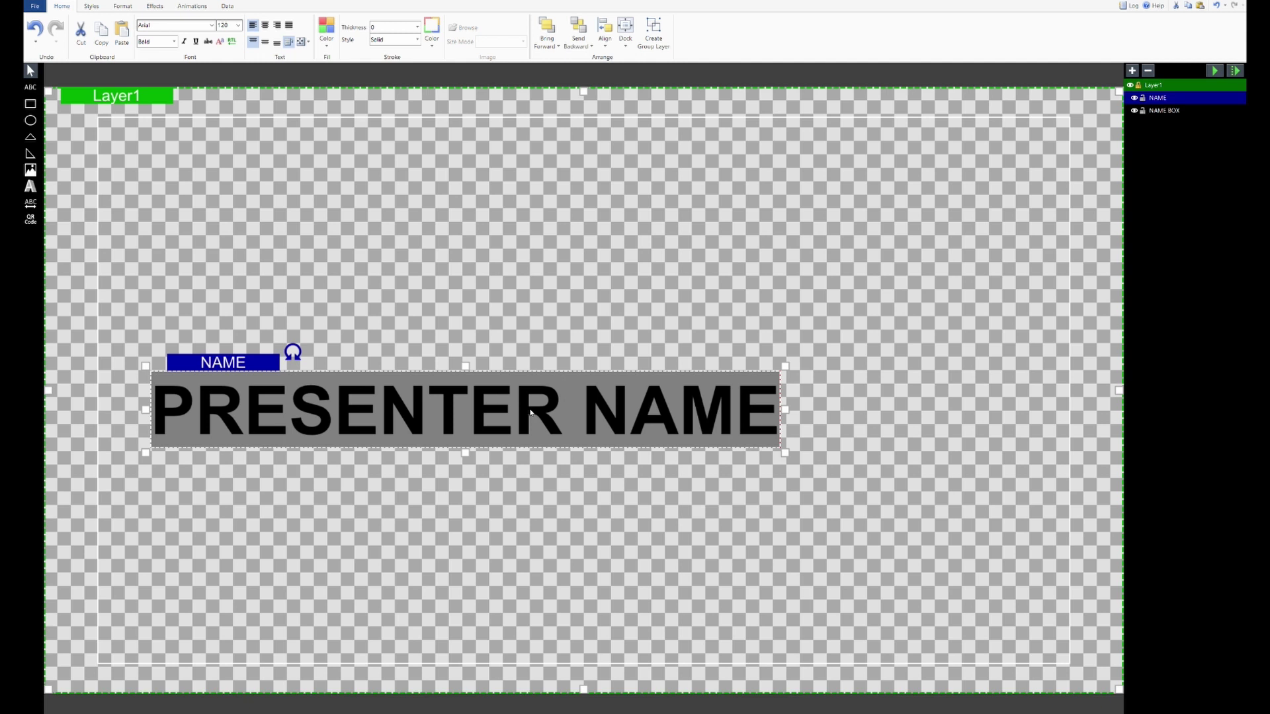
- Test the box with HELLO and PRESENTER 1 NAME, restore PRESENTER NAME, and move it lower-left
text(HELLO)
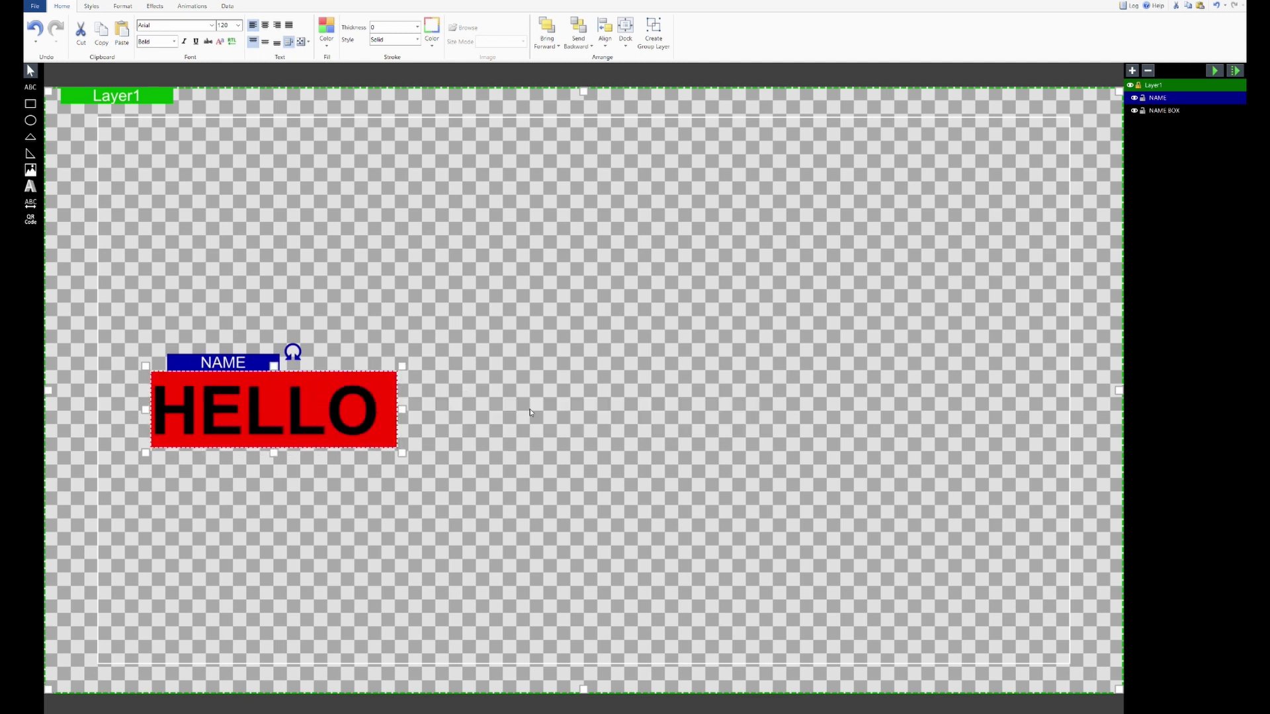
key(BackSpace)
key(BackSpace)
key(BackSpace)
key(BackSpace)
key(BackSpace)
text(PRE)
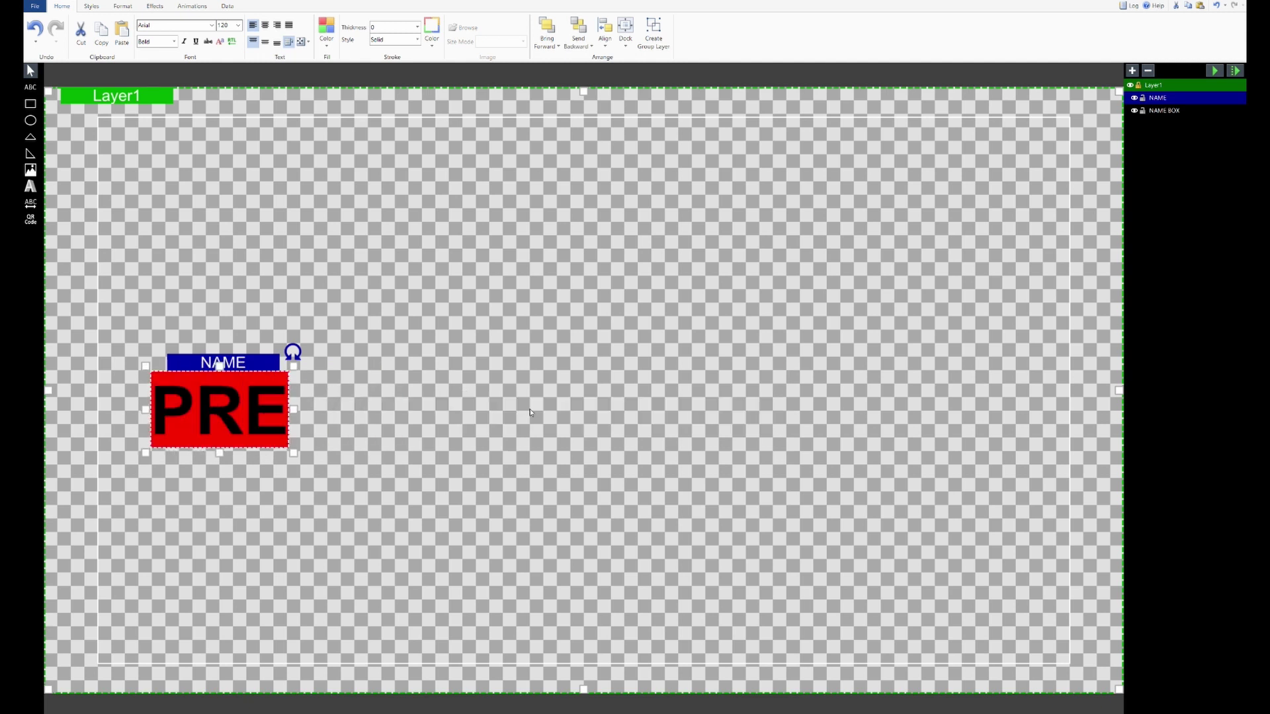
text(SENTER 1)
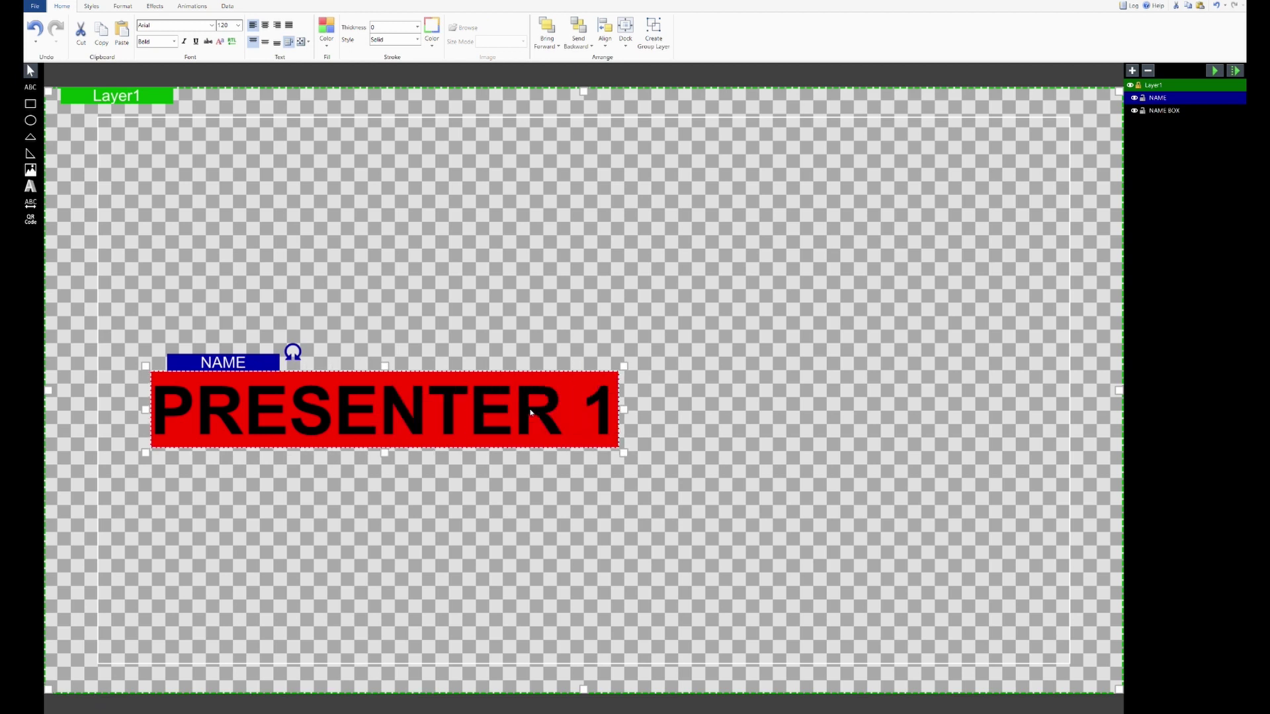
text( NAME)
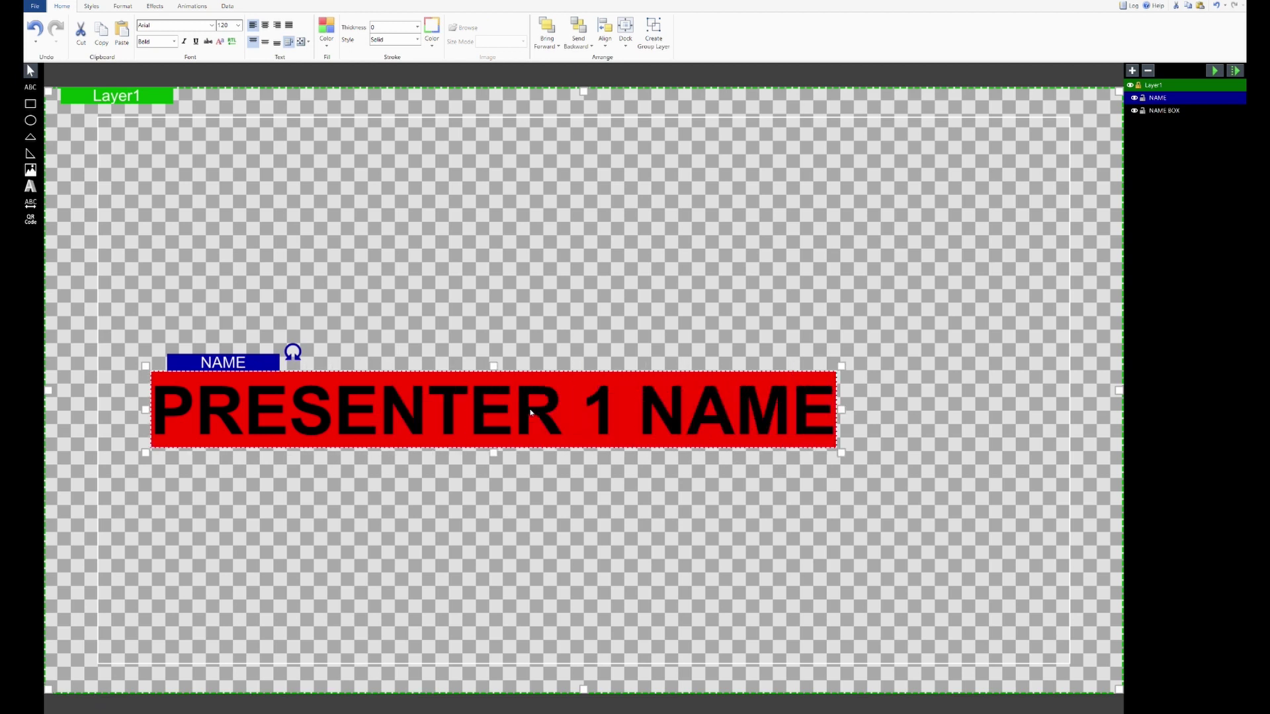
key(BackSpace)
key(BackSpace)
key(BackSpace)
key(BackSpace)
key(BackSpace)
key(BackSpace)
text(NAME)
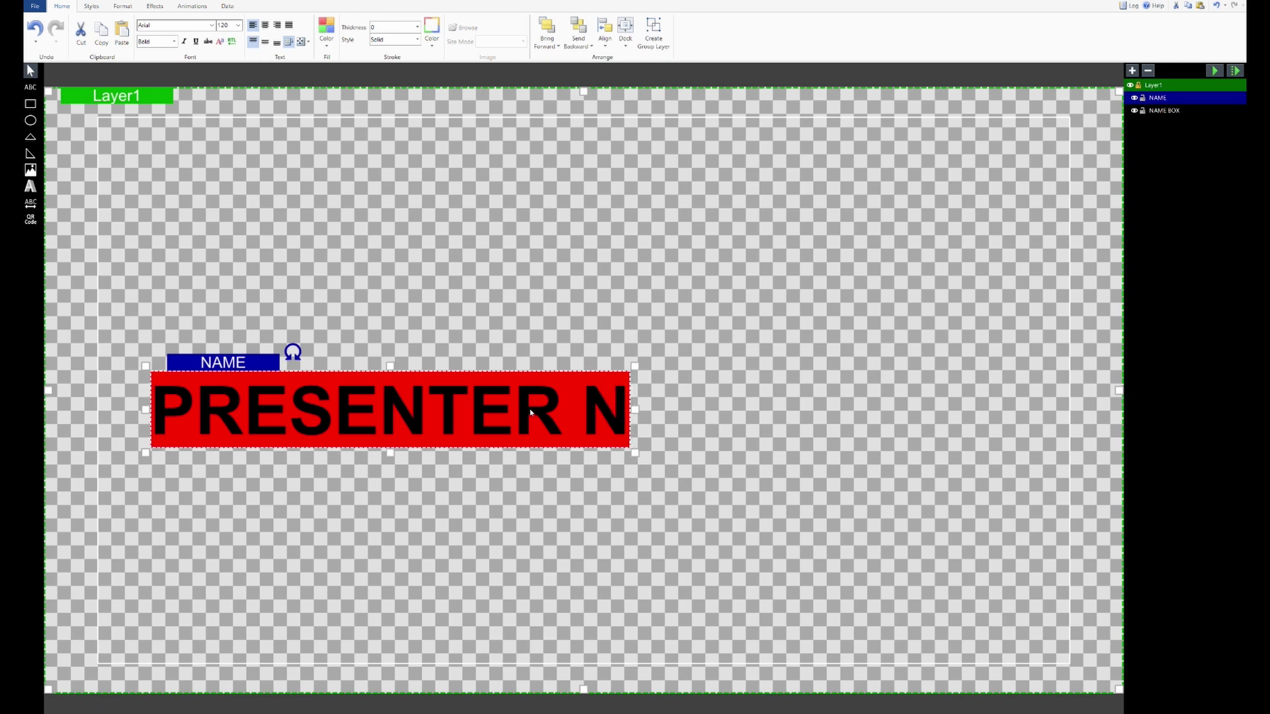
click(602, 294)
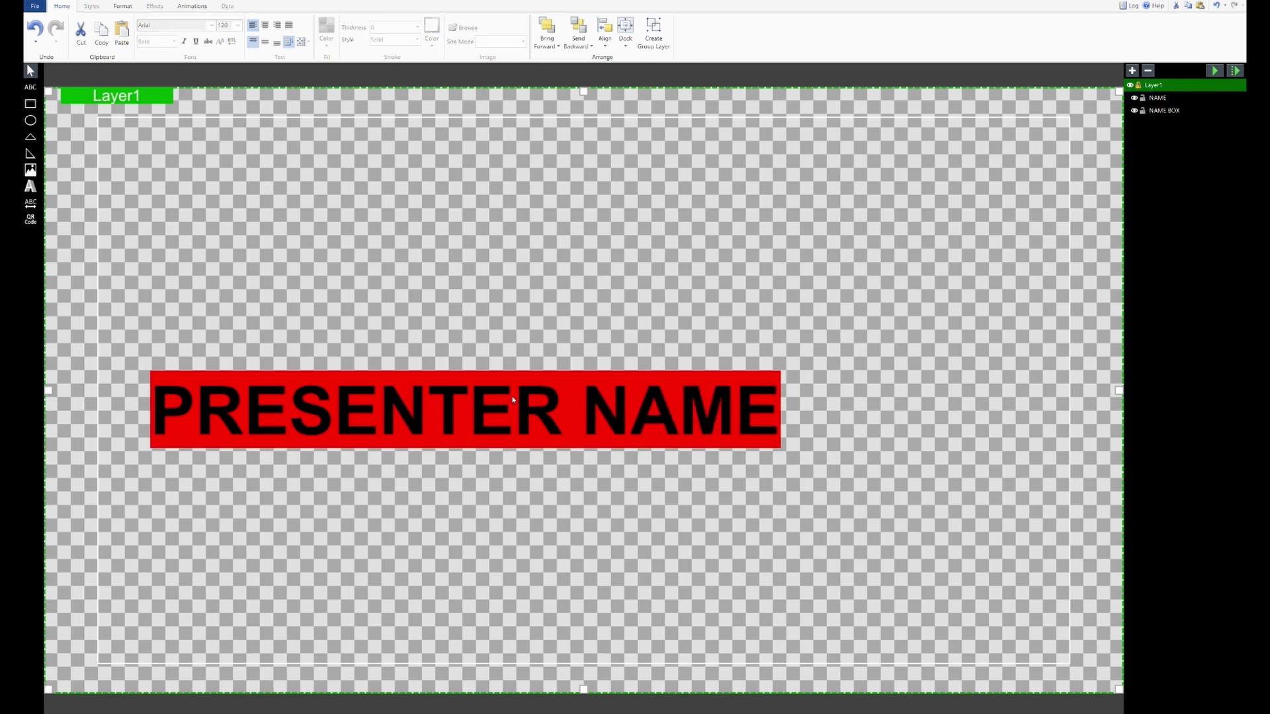
drag(497, 414, 466, 528)
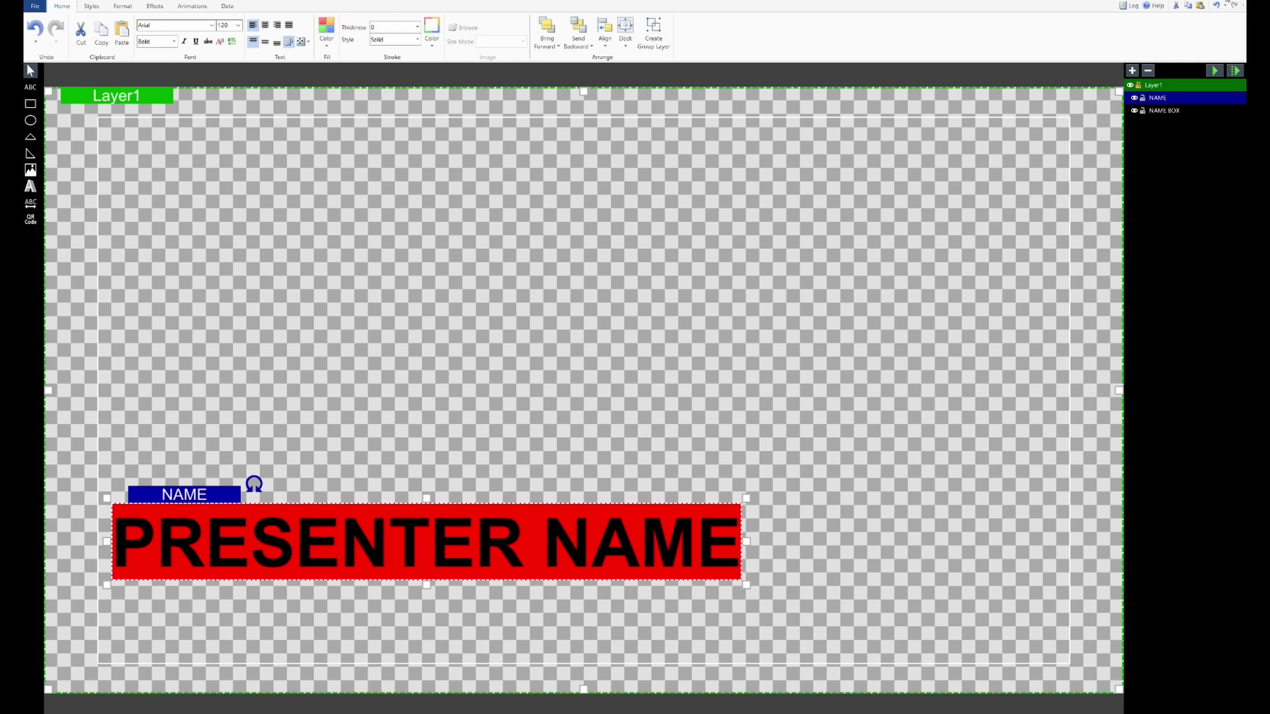
- Save the title, overwriting the existing GT TEST file
key(ctrl+s)
click(606, 409)
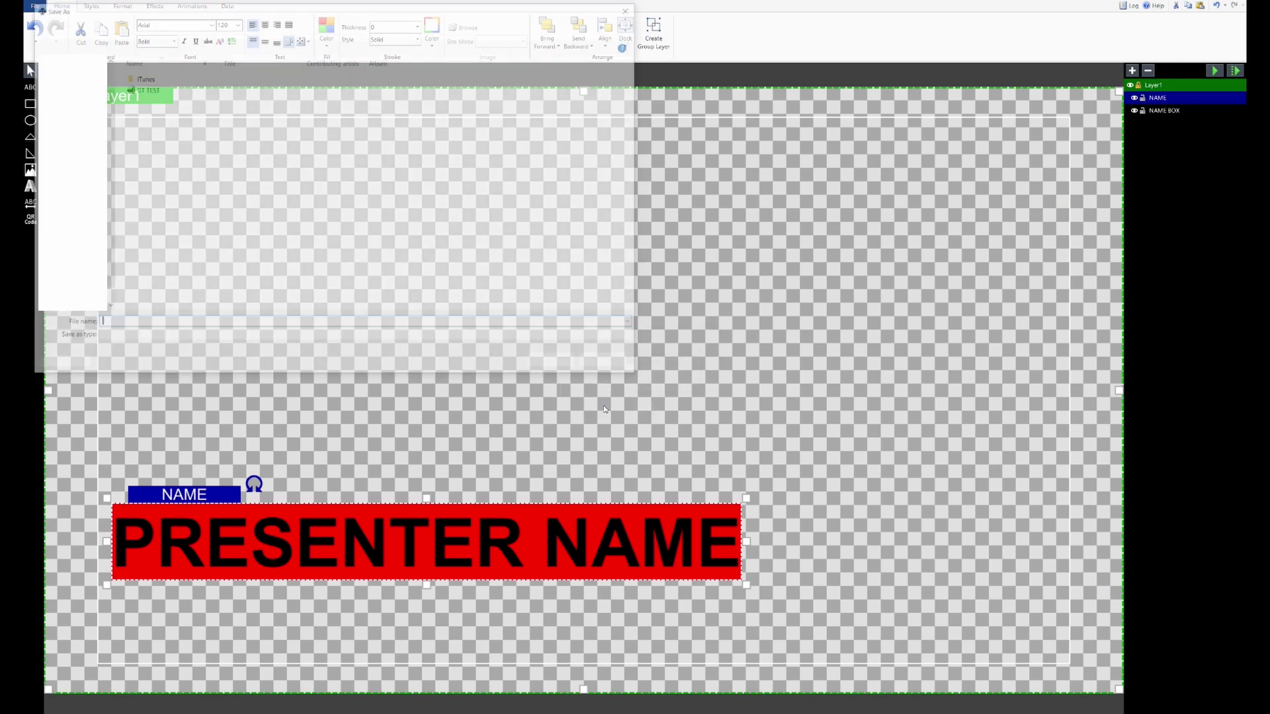
click(151, 90)
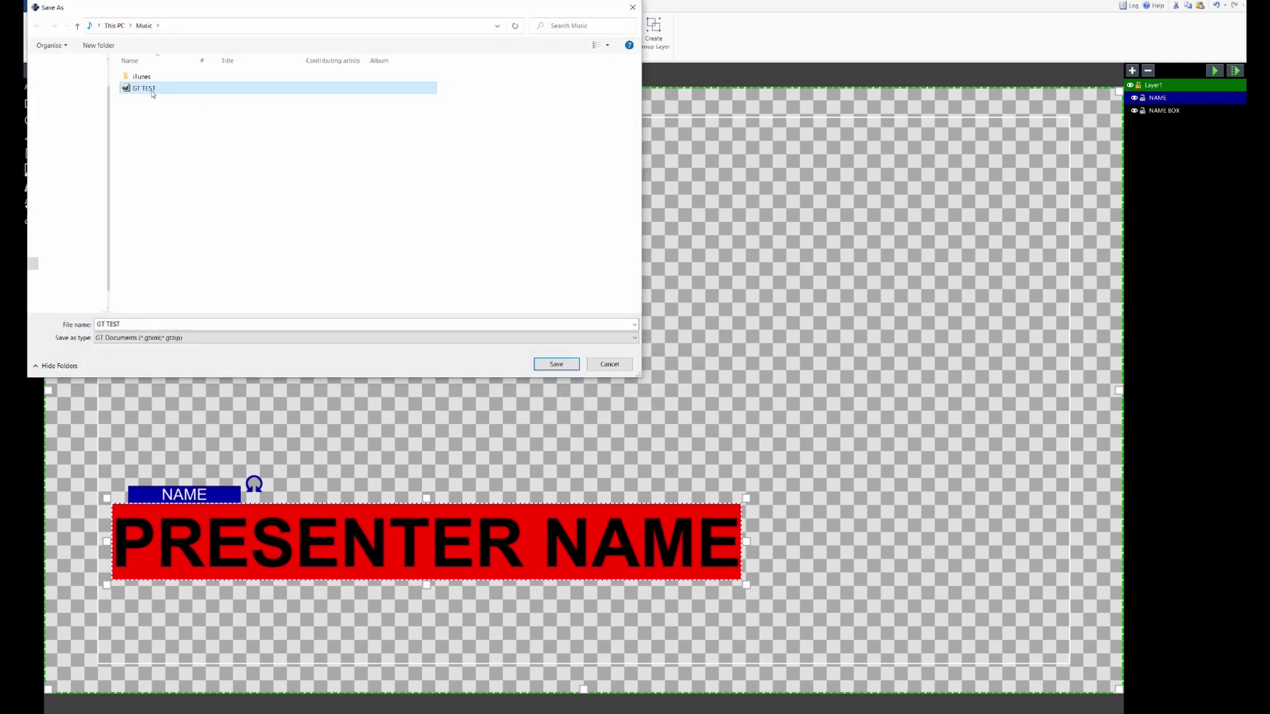
click(539, 368)
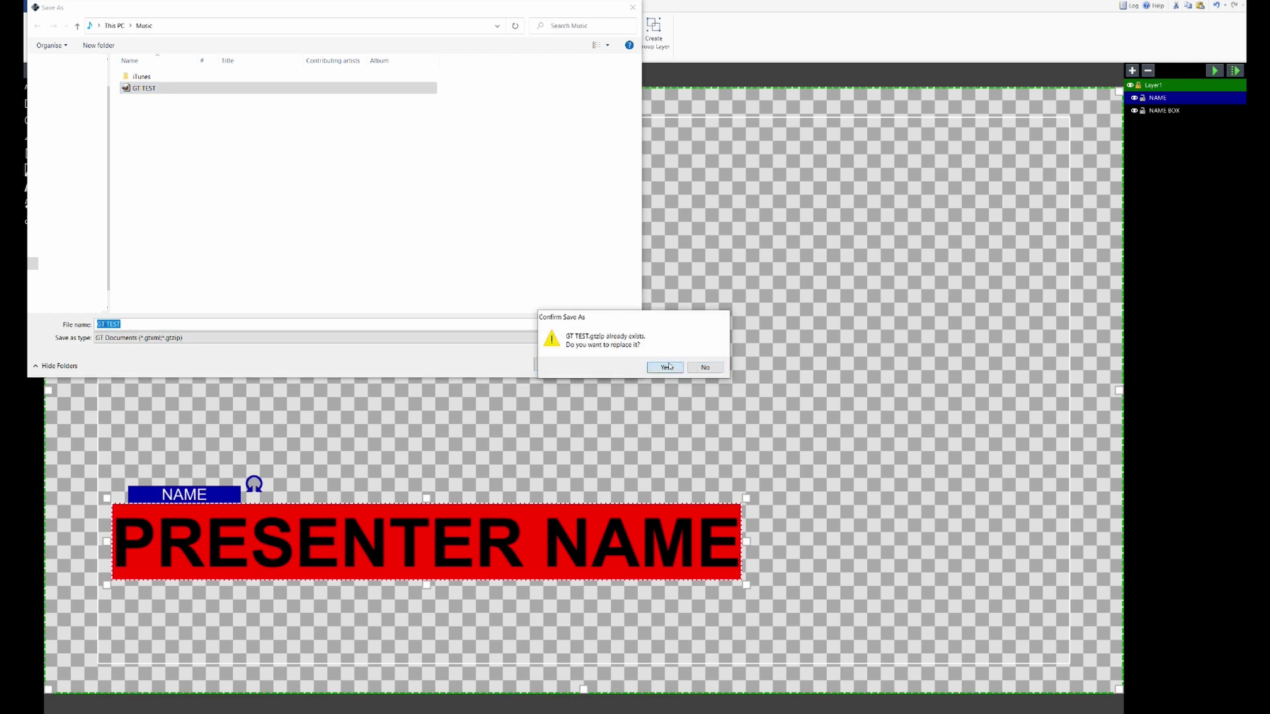
click(664, 368)
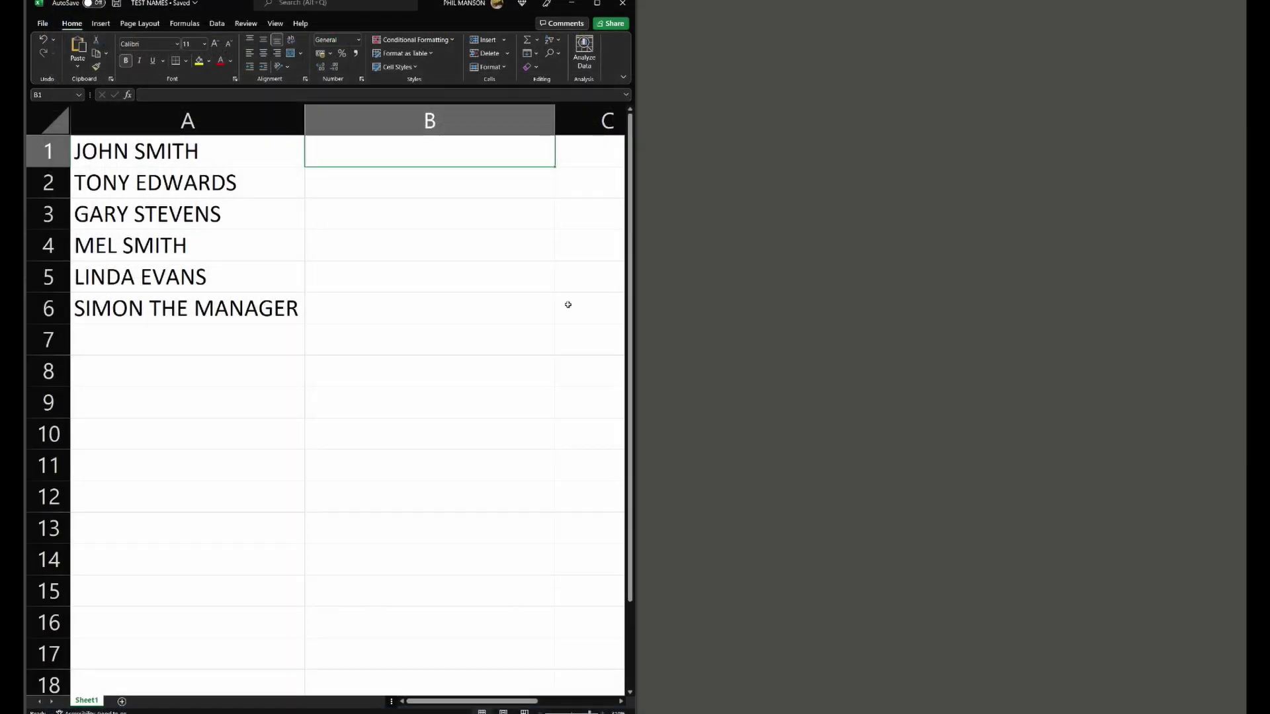
- Click through the six names listed in column A
click(493, 246)
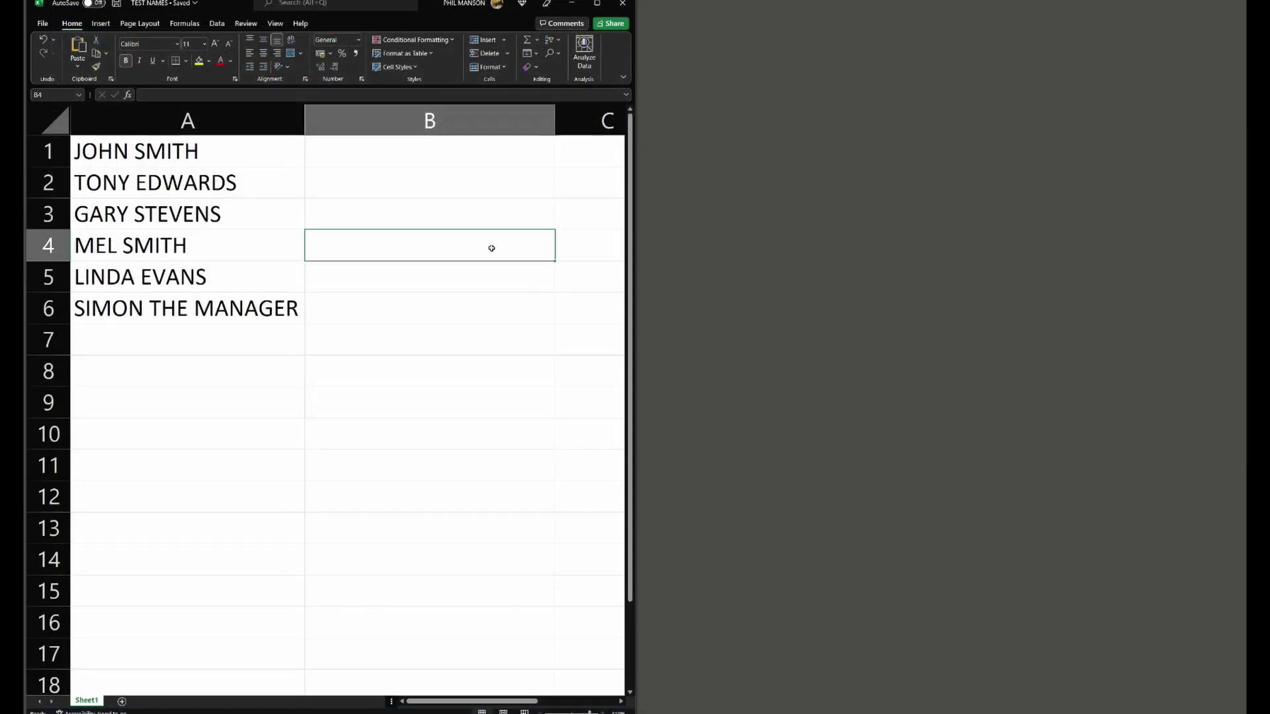
click(245, 140)
click(228, 180)
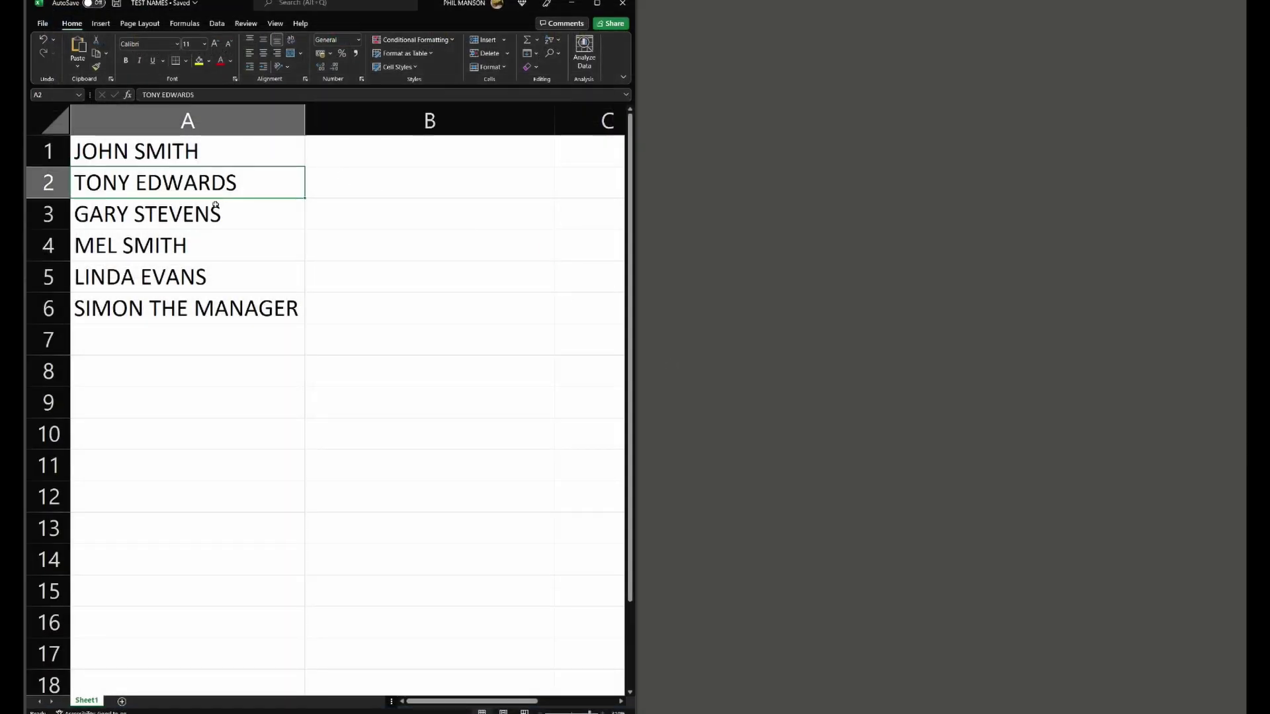
click(215, 213)
click(215, 242)
click(219, 278)
click(221, 306)
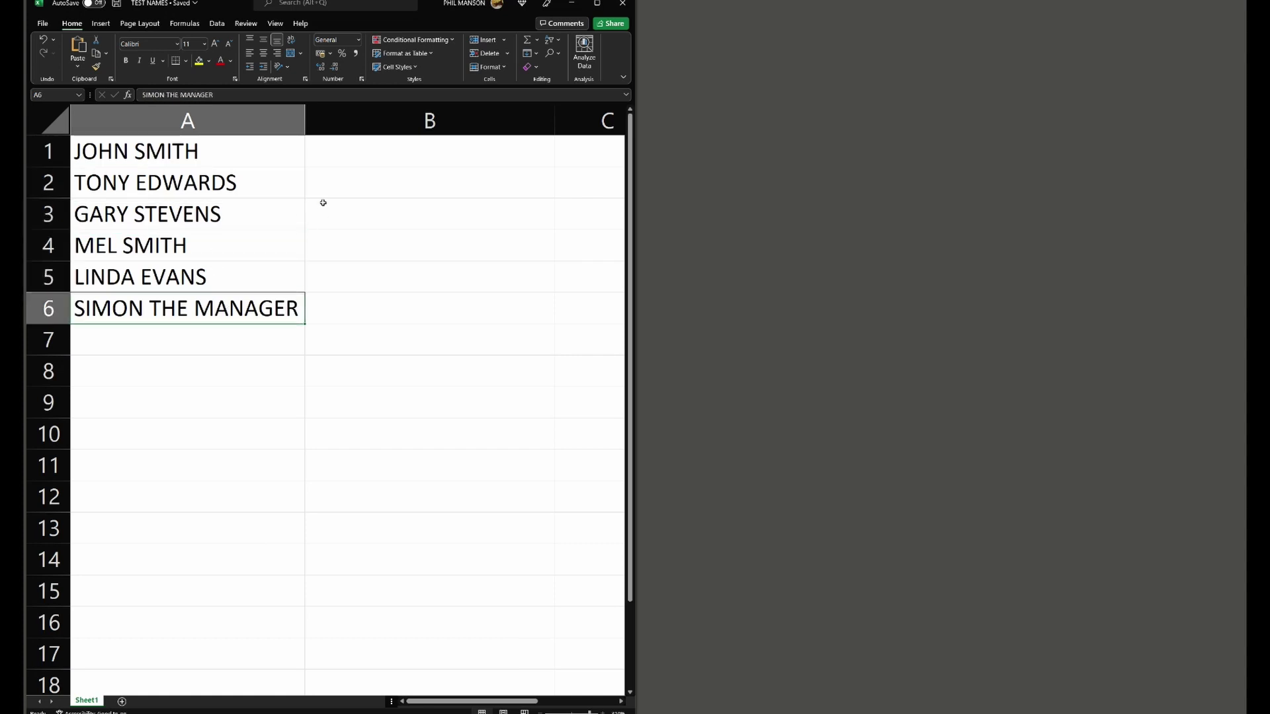
click(367, 156)
- Enter =CONCATENATE(" ",A1," ") in B1 so JOHN SMITH gets a space either side
double_click(368, 156)
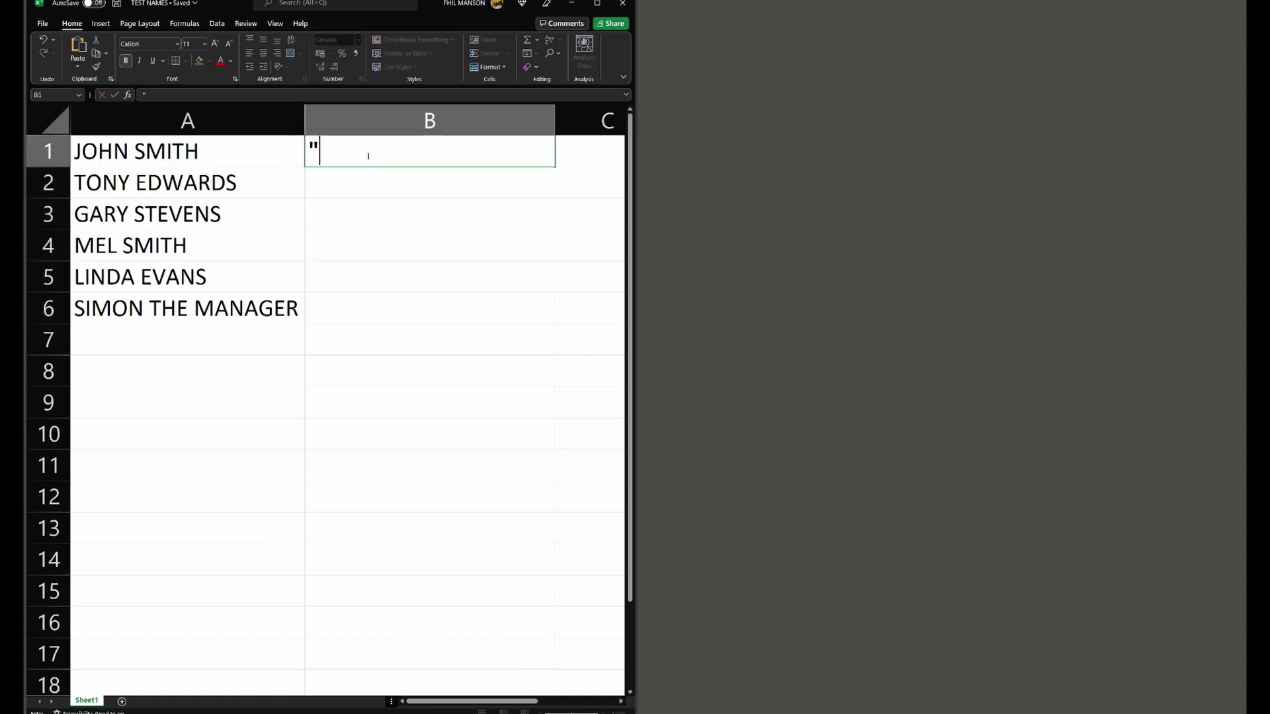
text(@CONC)
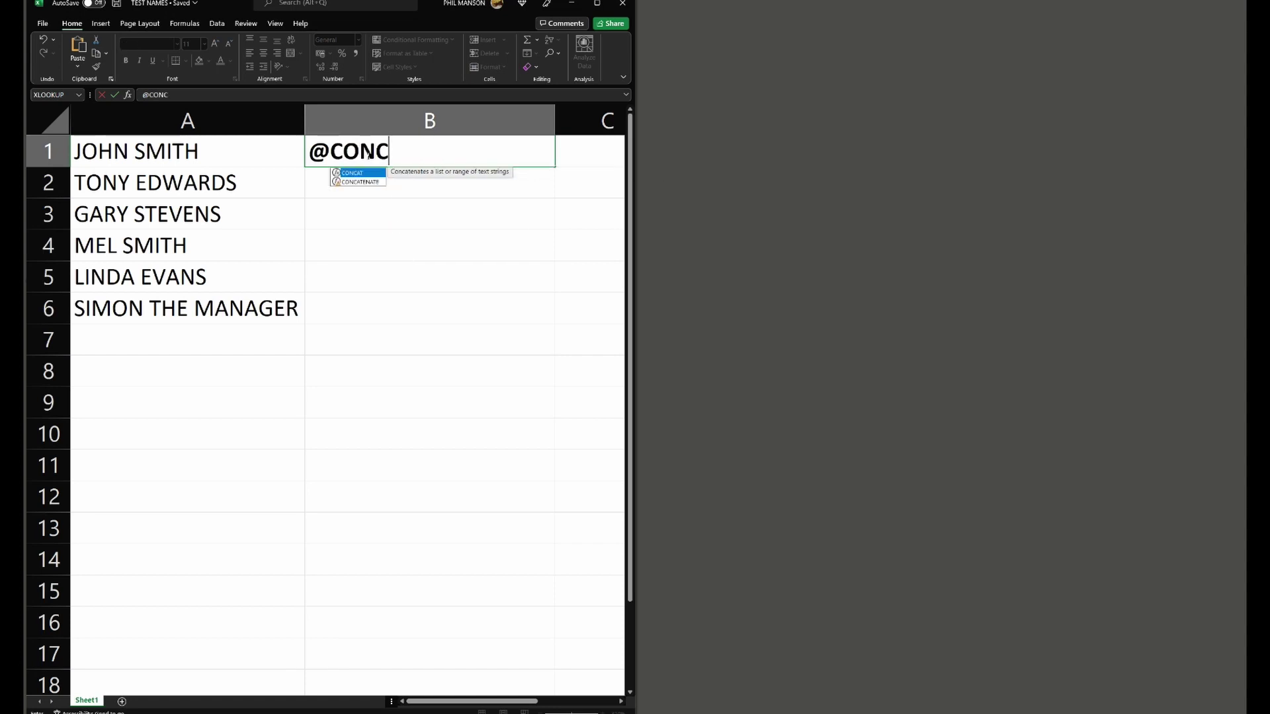
text(ATENATE)
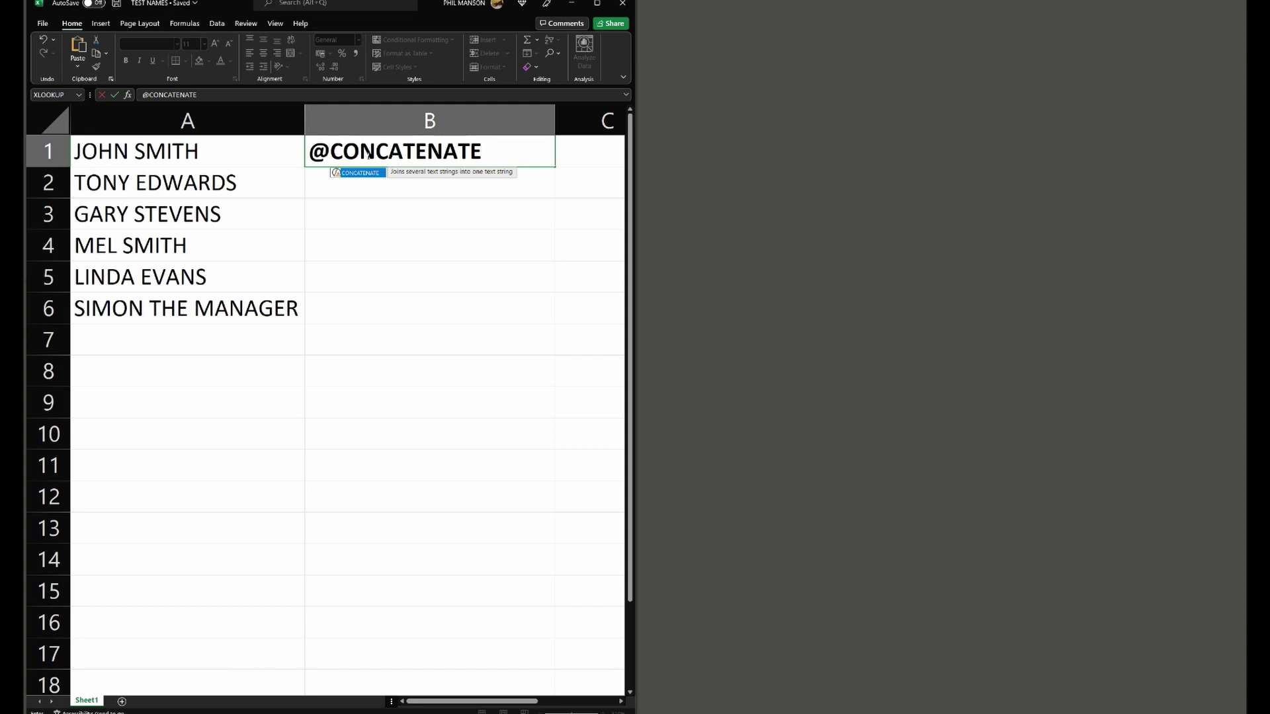
text(()
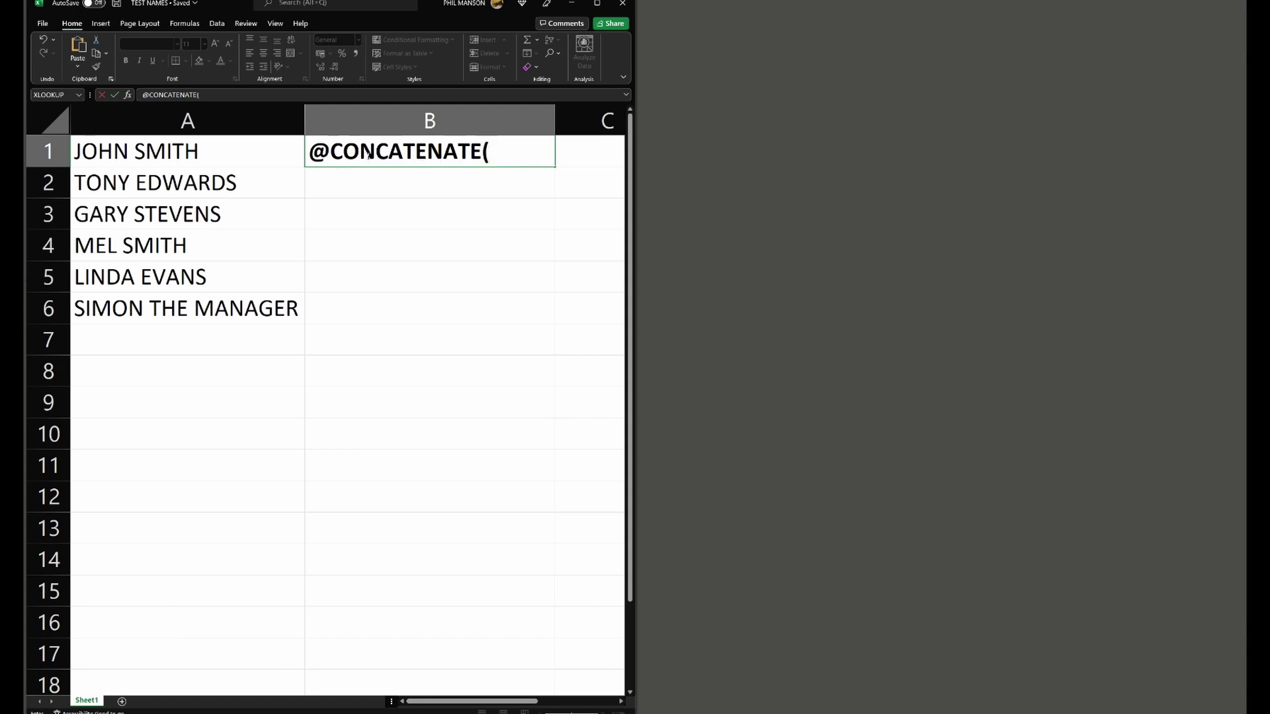
text(" ",A1,)
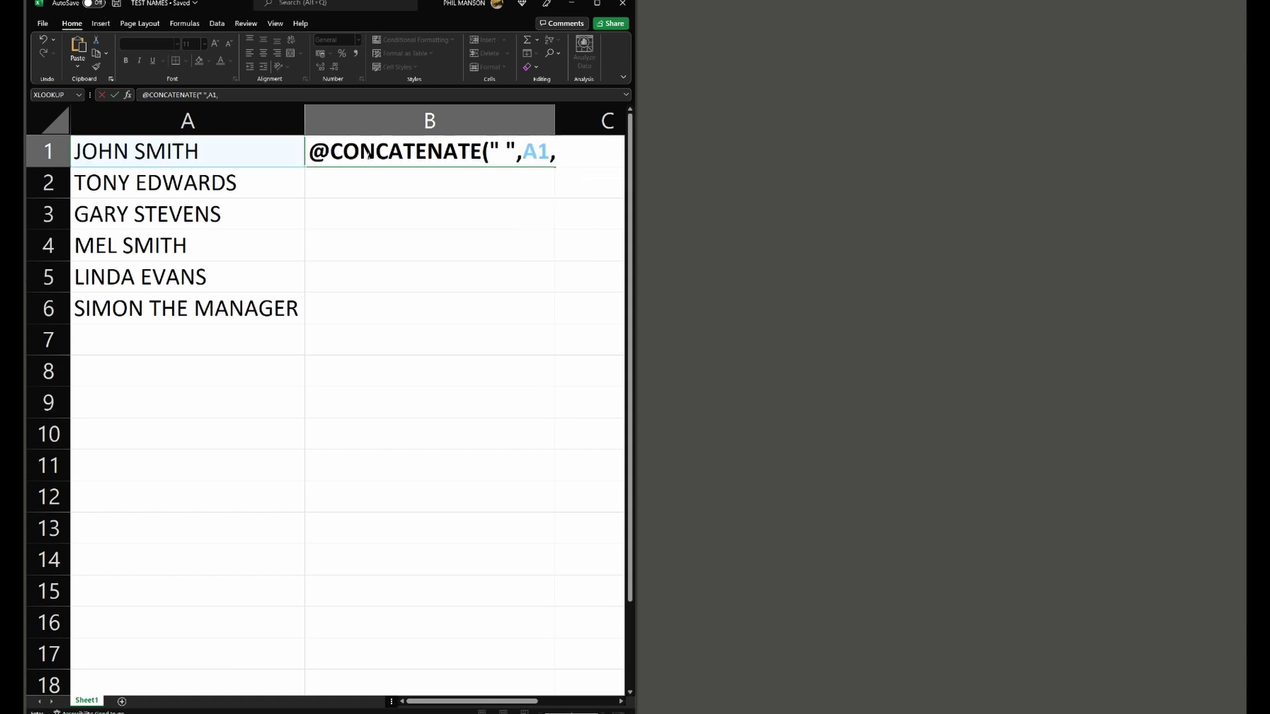
text(" "))
key(Return)
click(367, 154)
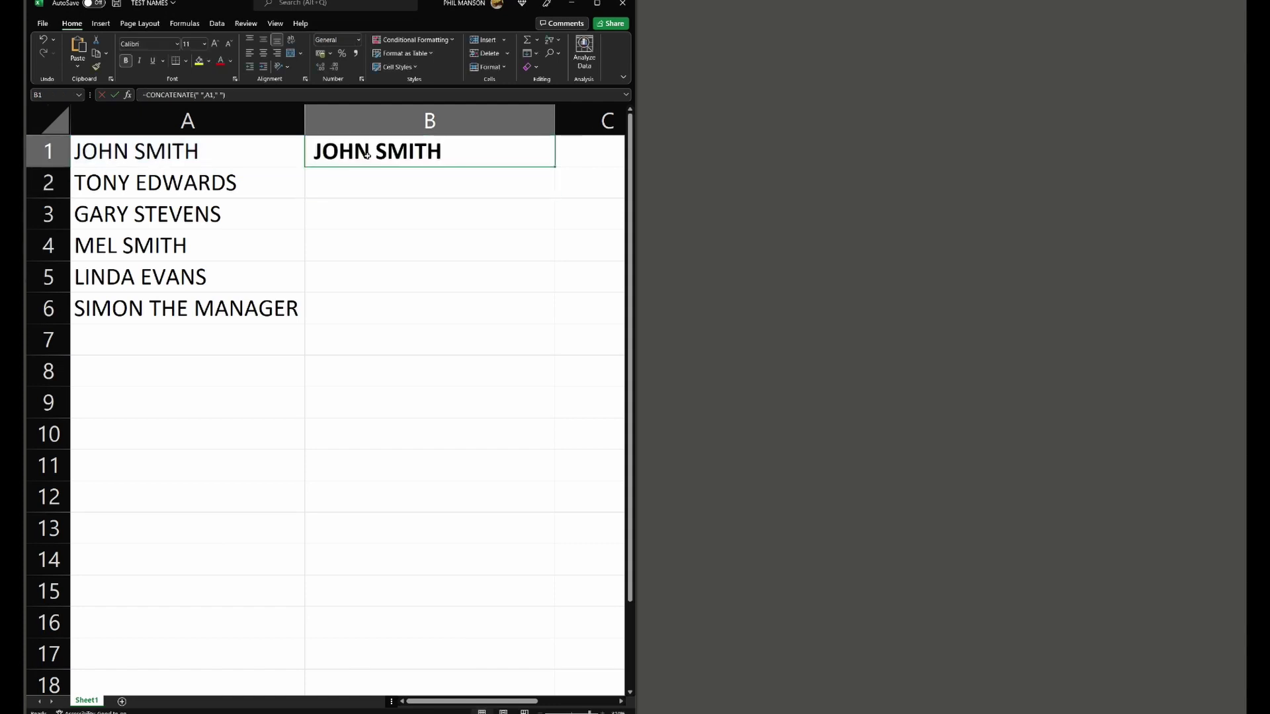
- Copy the B1 padding formula into B2:B6 and save the workbook with Ctrl+S
key(ctrl+c)
key(shift+Down)
key(shift+Down)
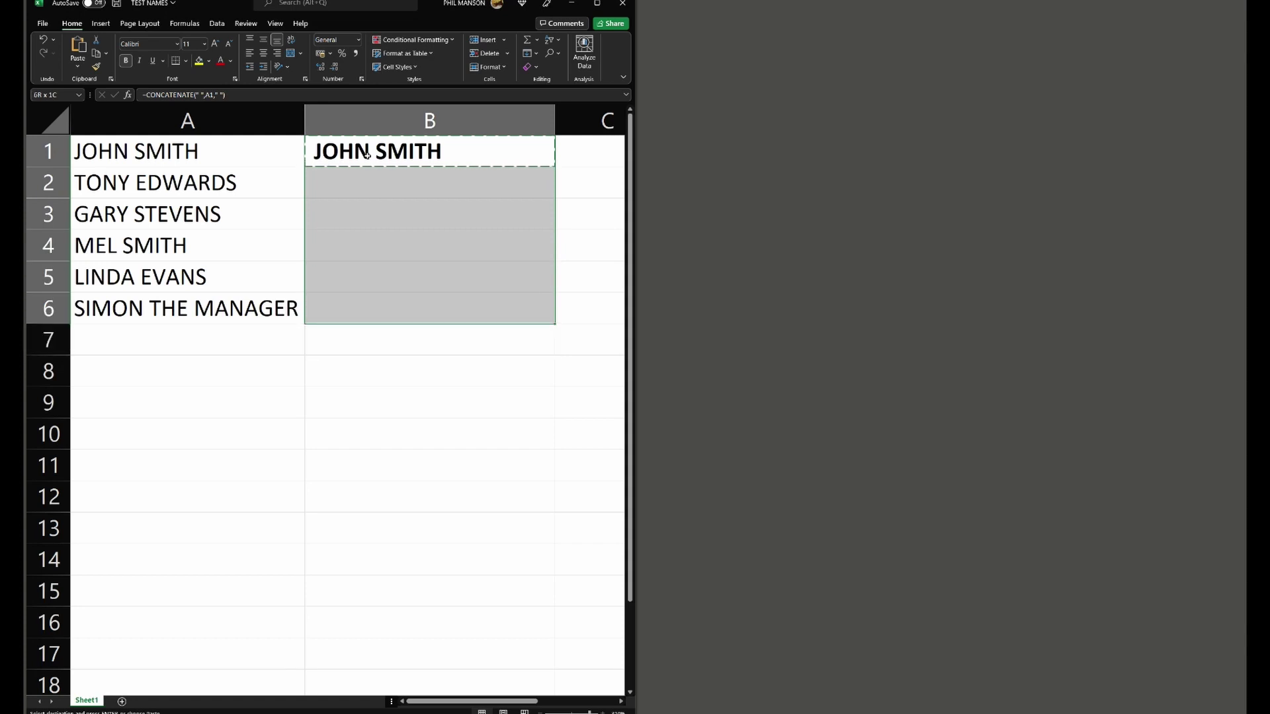
key(ctrl+v)
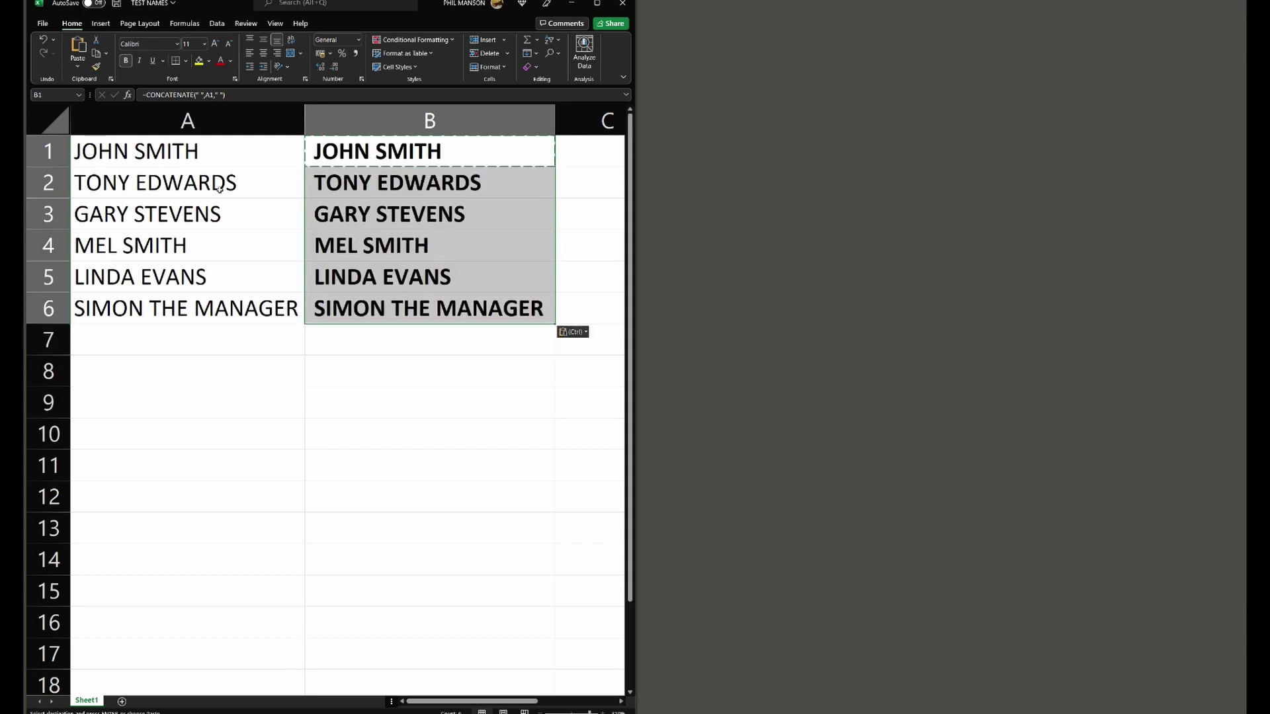
click(363, 334)
click(416, 383)
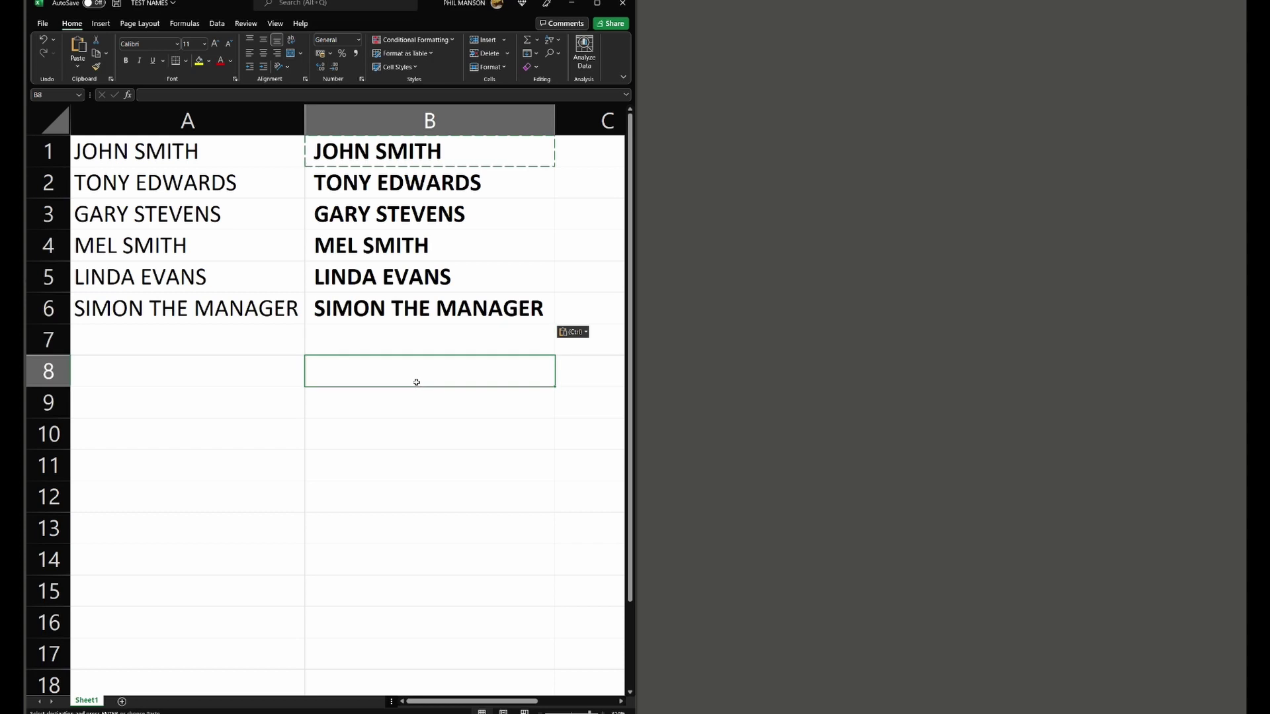
key(ctrl+s)
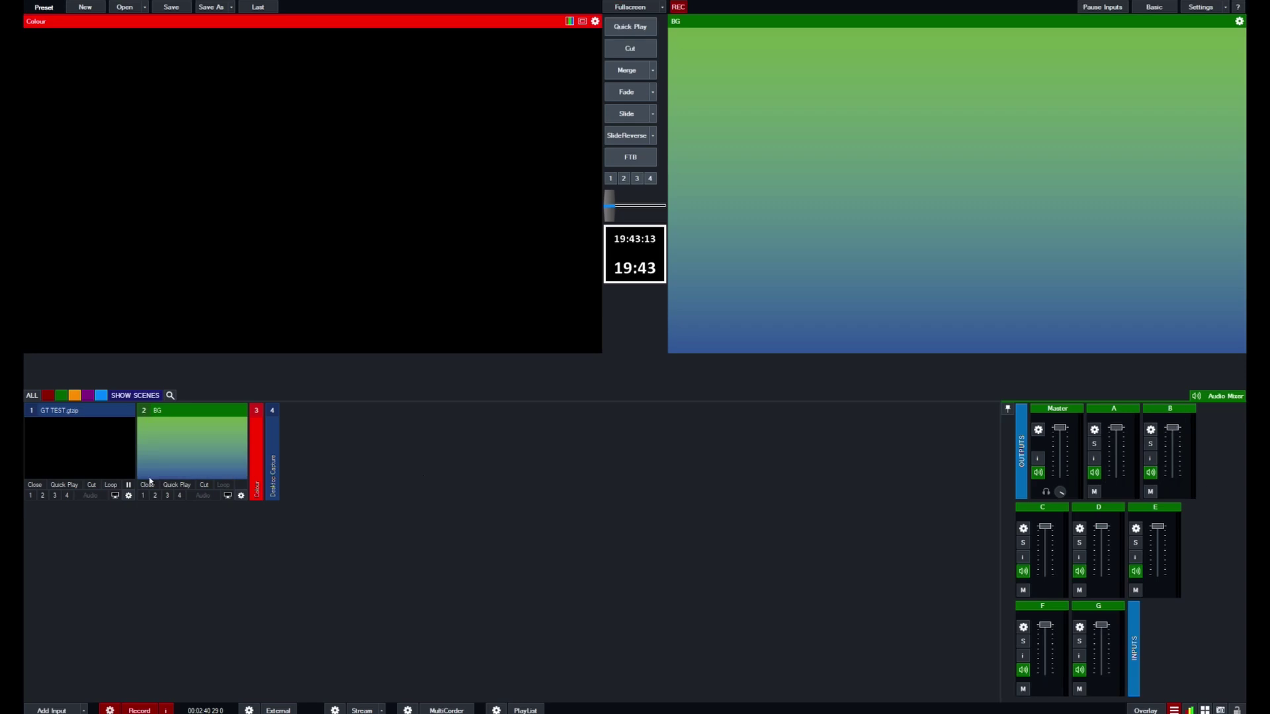
- Bring up the GT TEST input's options menu and the vMix tools list
right_click(109, 461)
click(1174, 710)
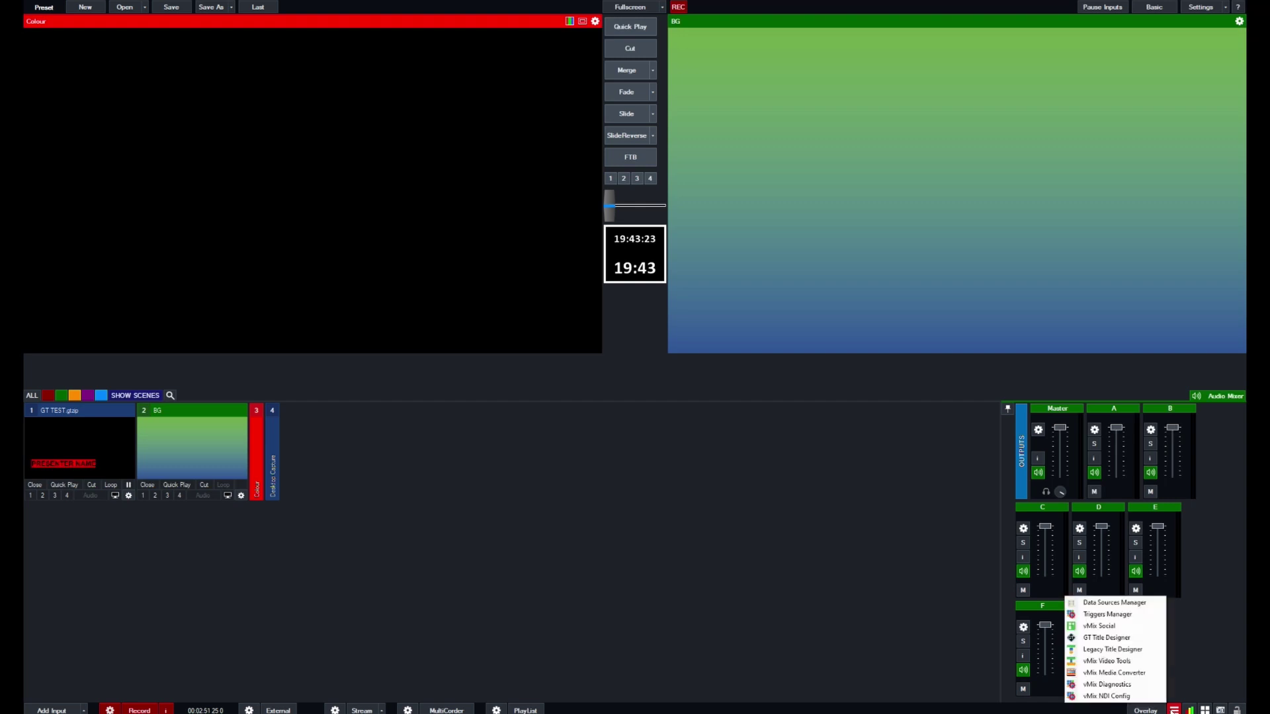
- From the GT TEST Title Editor's data source settings, delete the old Excel/CSV source
right_click(113, 462)
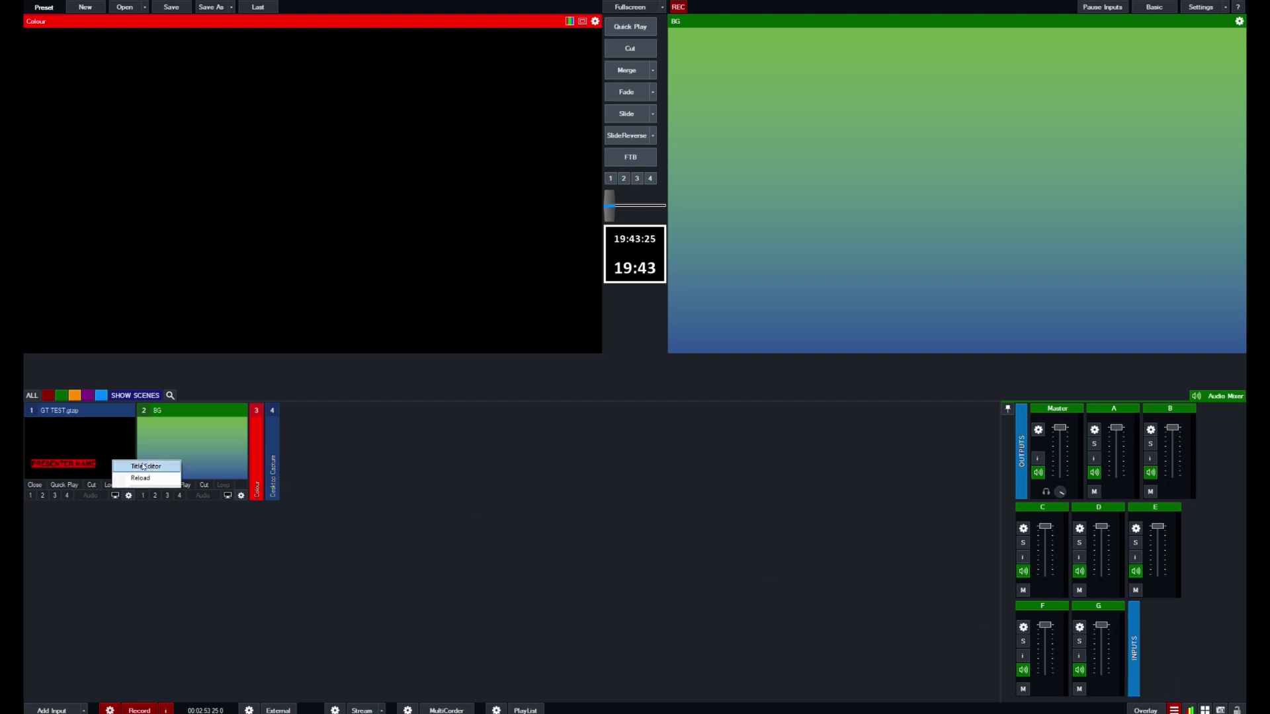
click(145, 466)
click(691, 262)
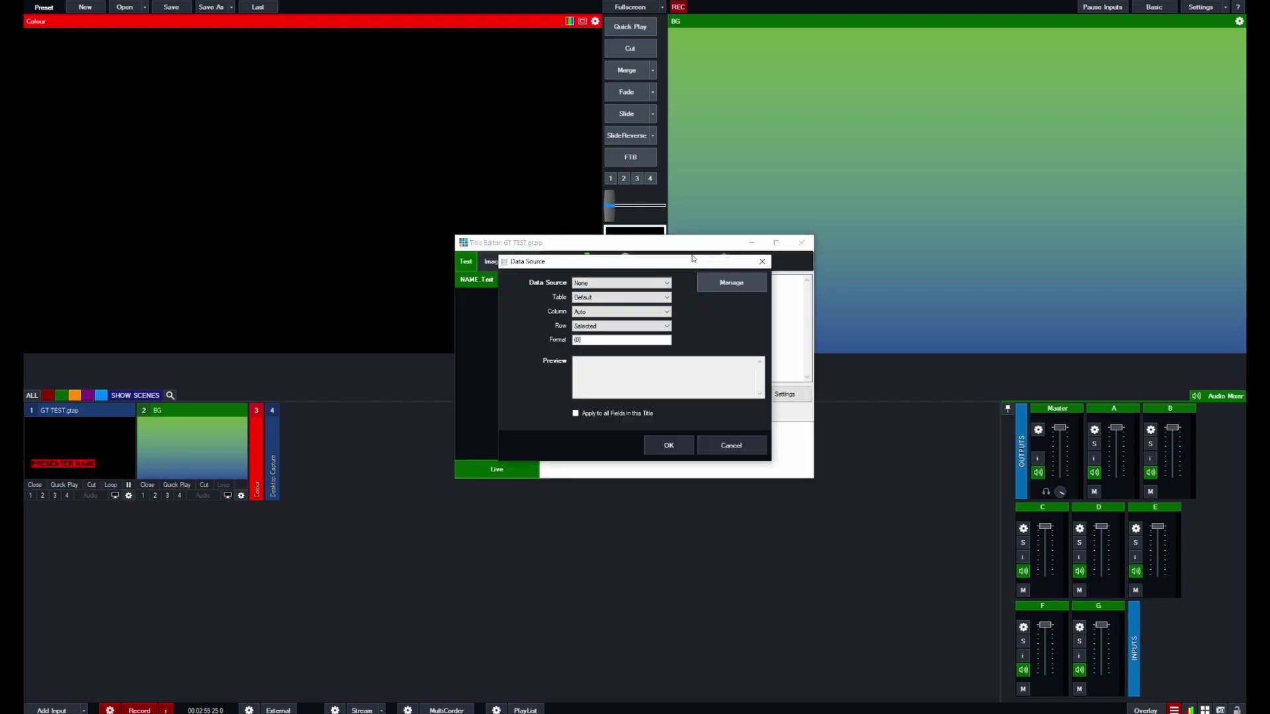
click(717, 282)
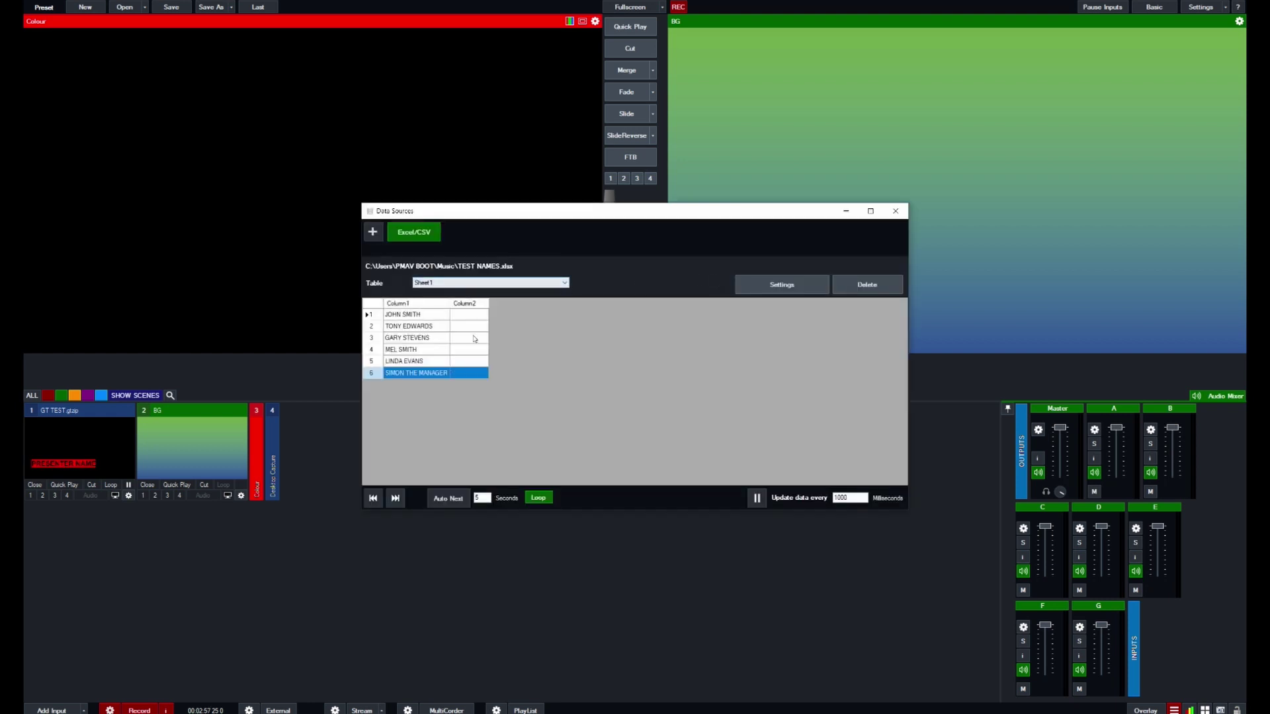
click(867, 285)
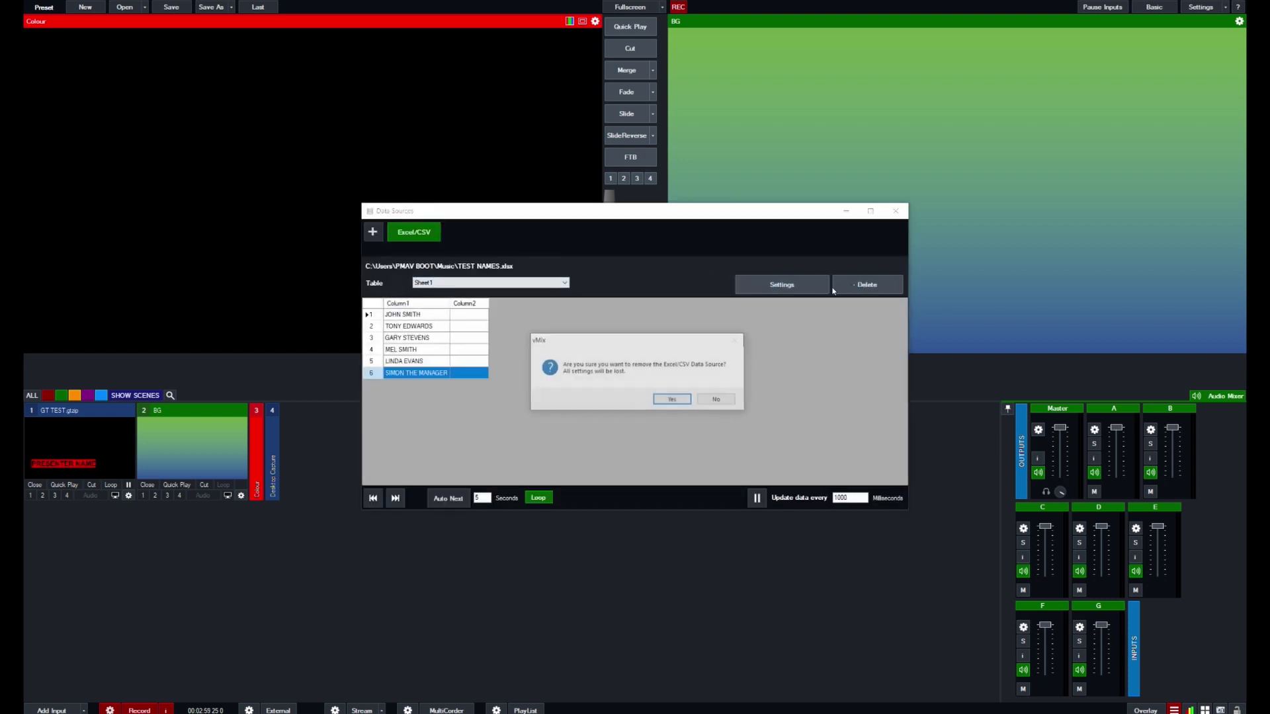
click(672, 400)
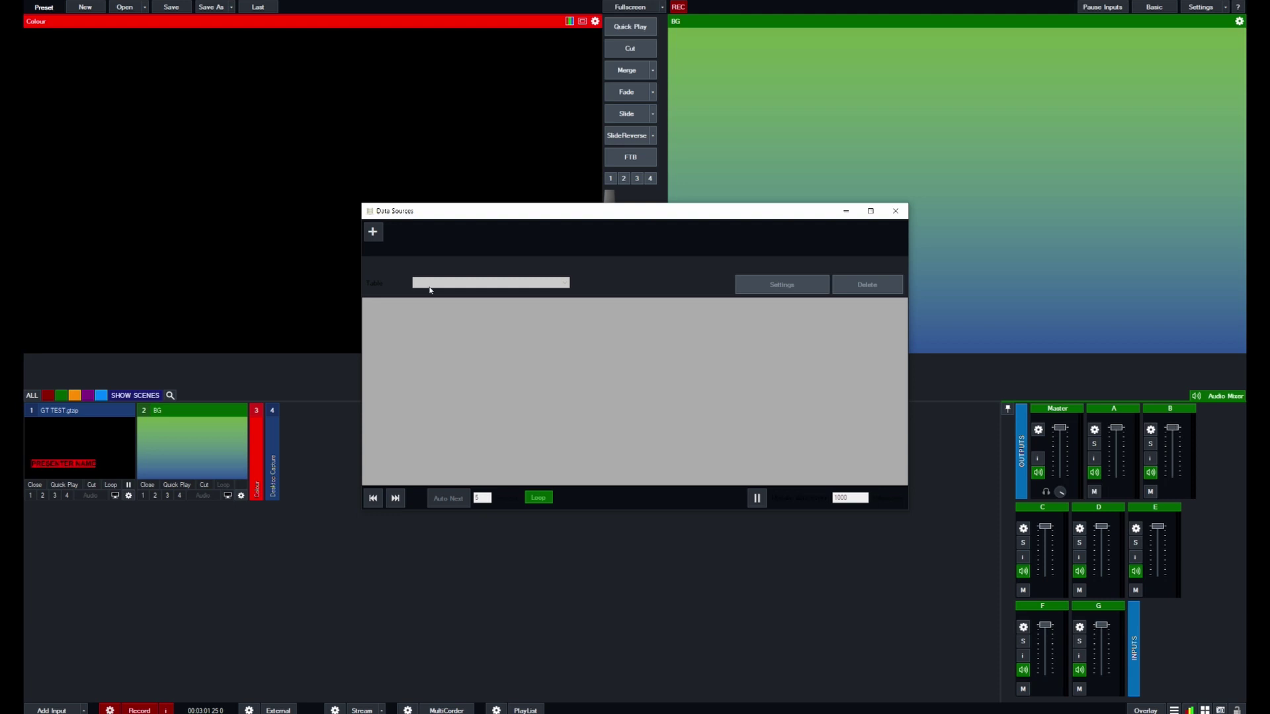
- Add an Excel/CSV data source using Music\TEST NAMES.xlsx
click(372, 232)
click(394, 246)
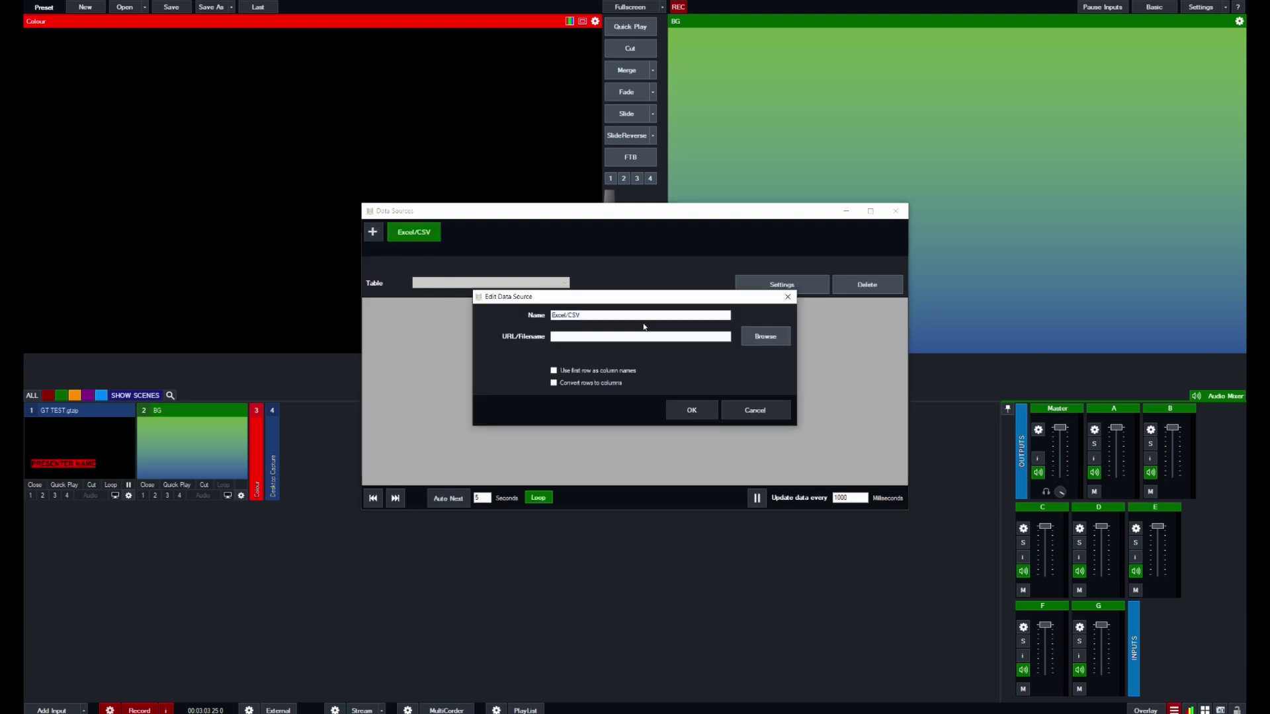
click(757, 338)
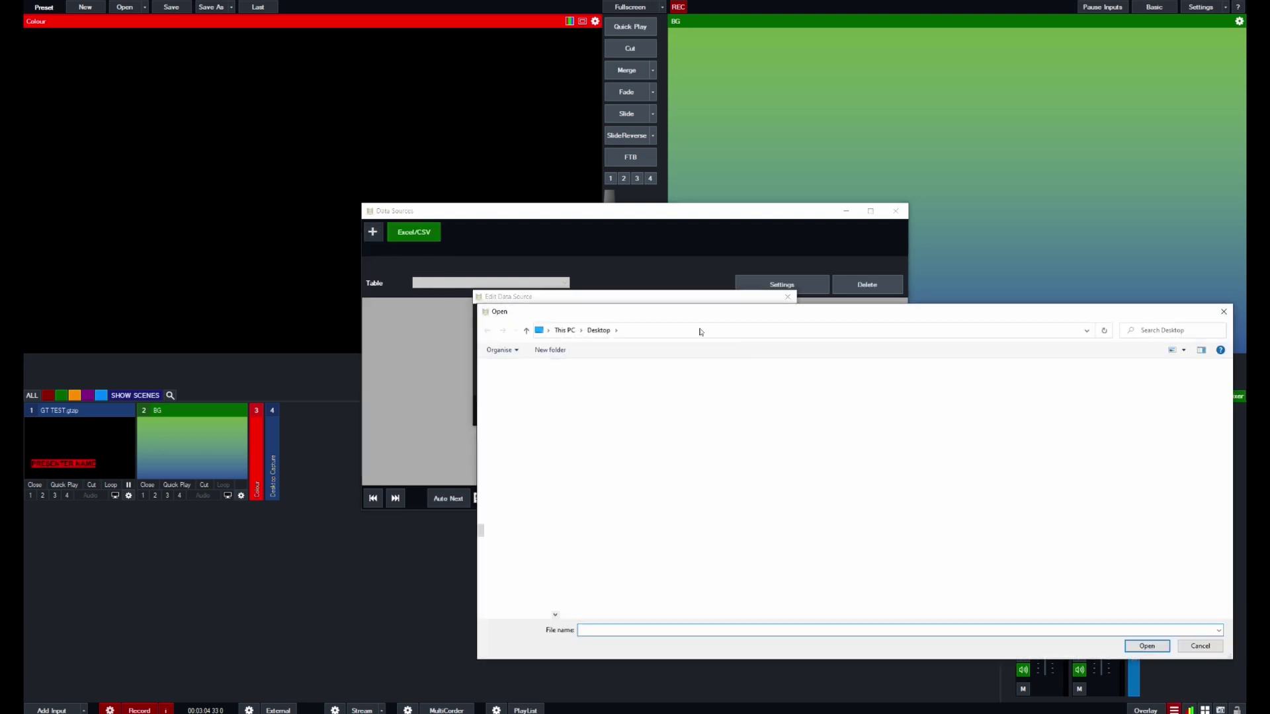
click(481, 568)
click(704, 408)
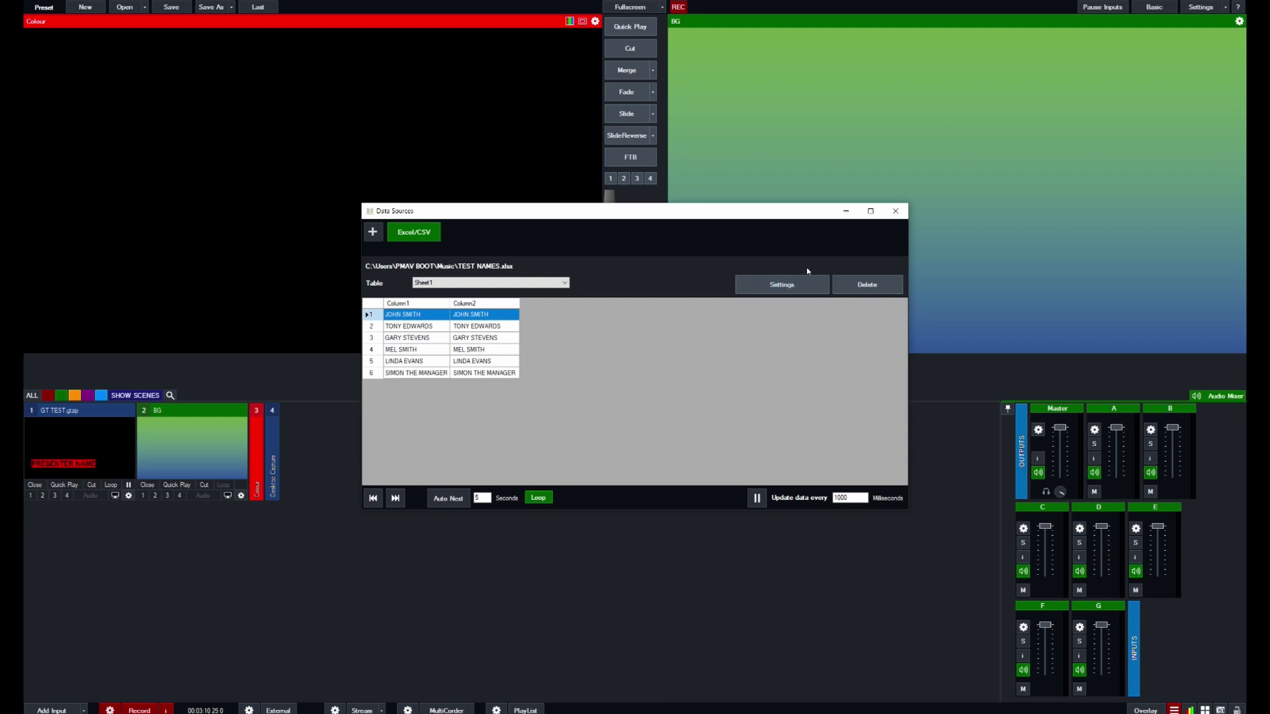
- Bind the name to the Excel/CSV source's Column2, then show the title on overlay 1
click(895, 211)
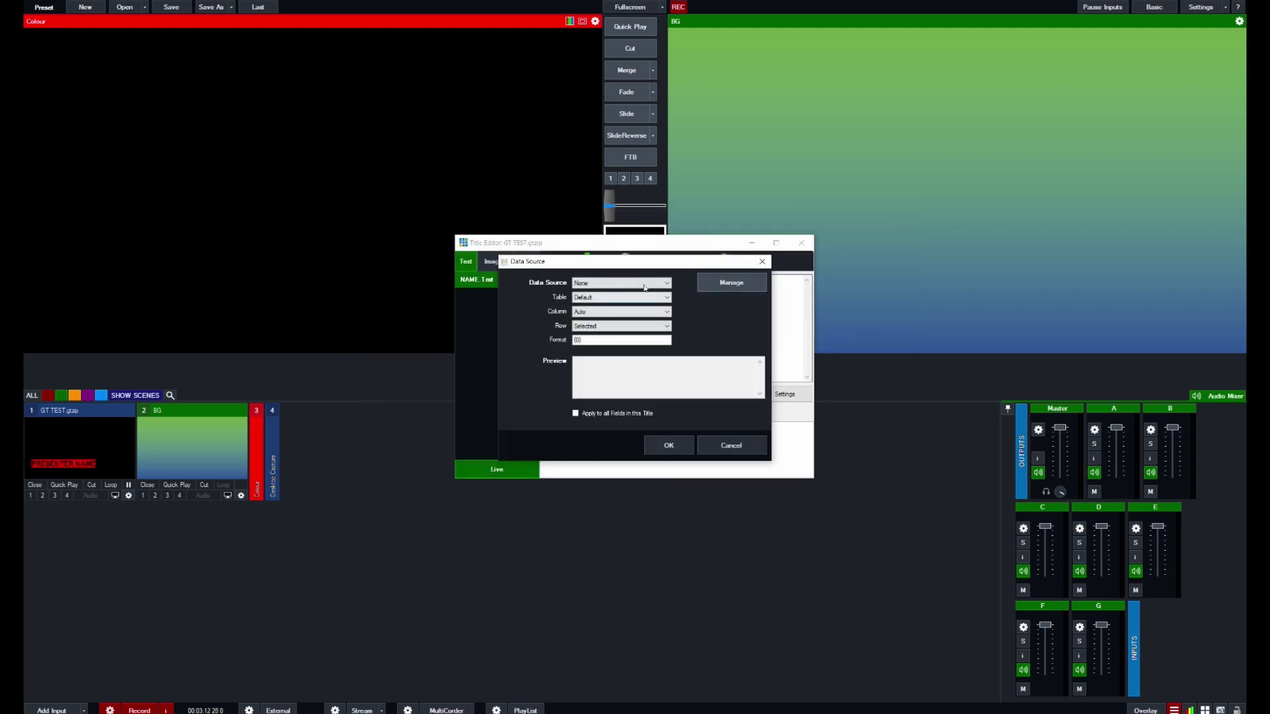
click(645, 287)
click(620, 301)
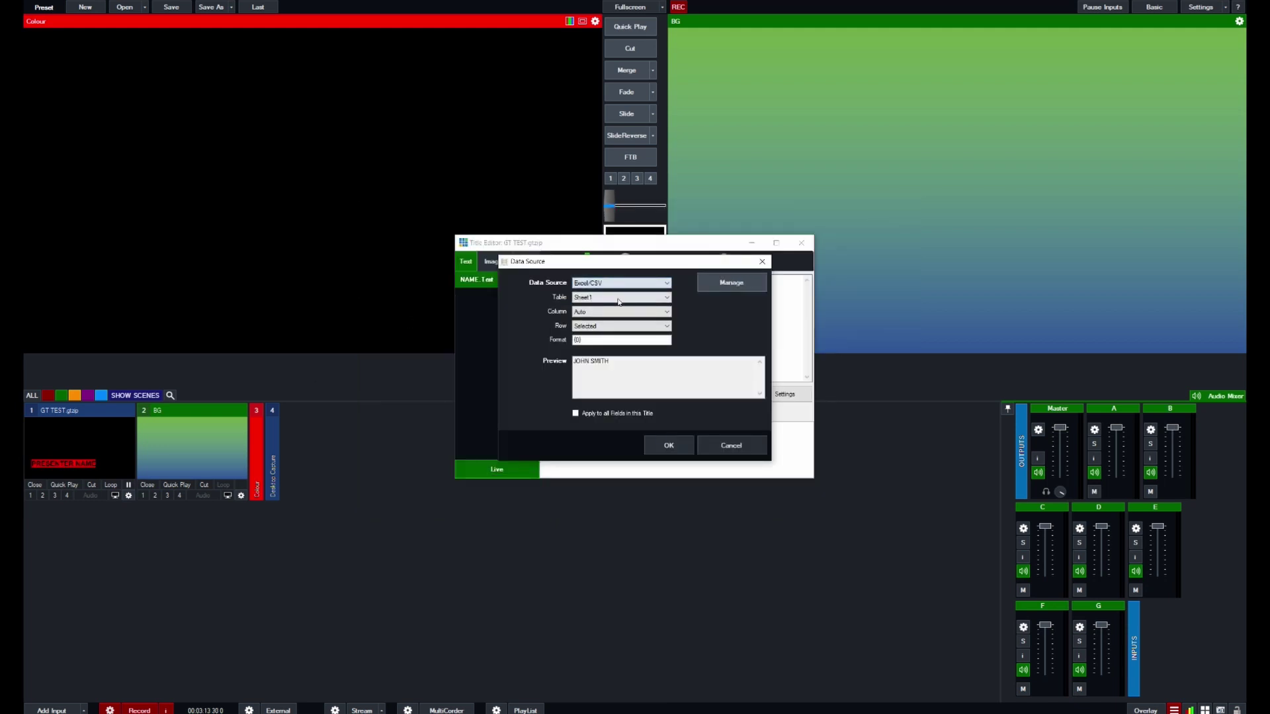
click(602, 313)
click(592, 331)
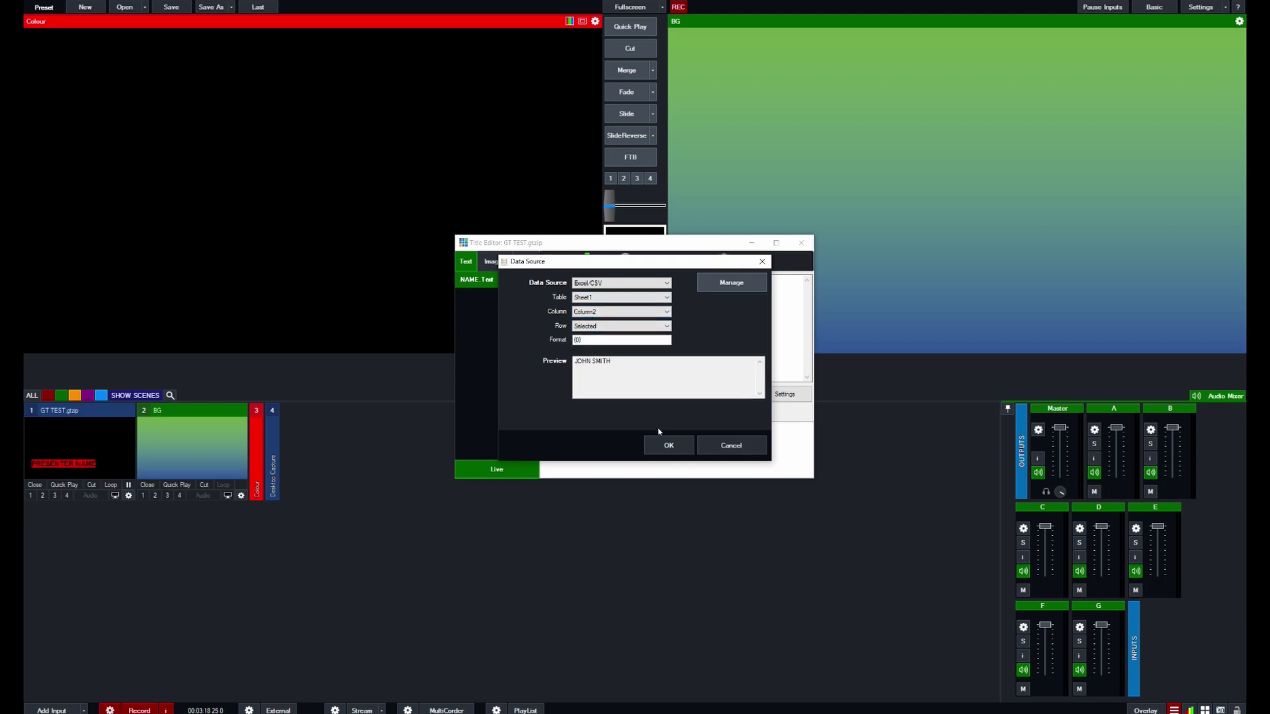
click(669, 446)
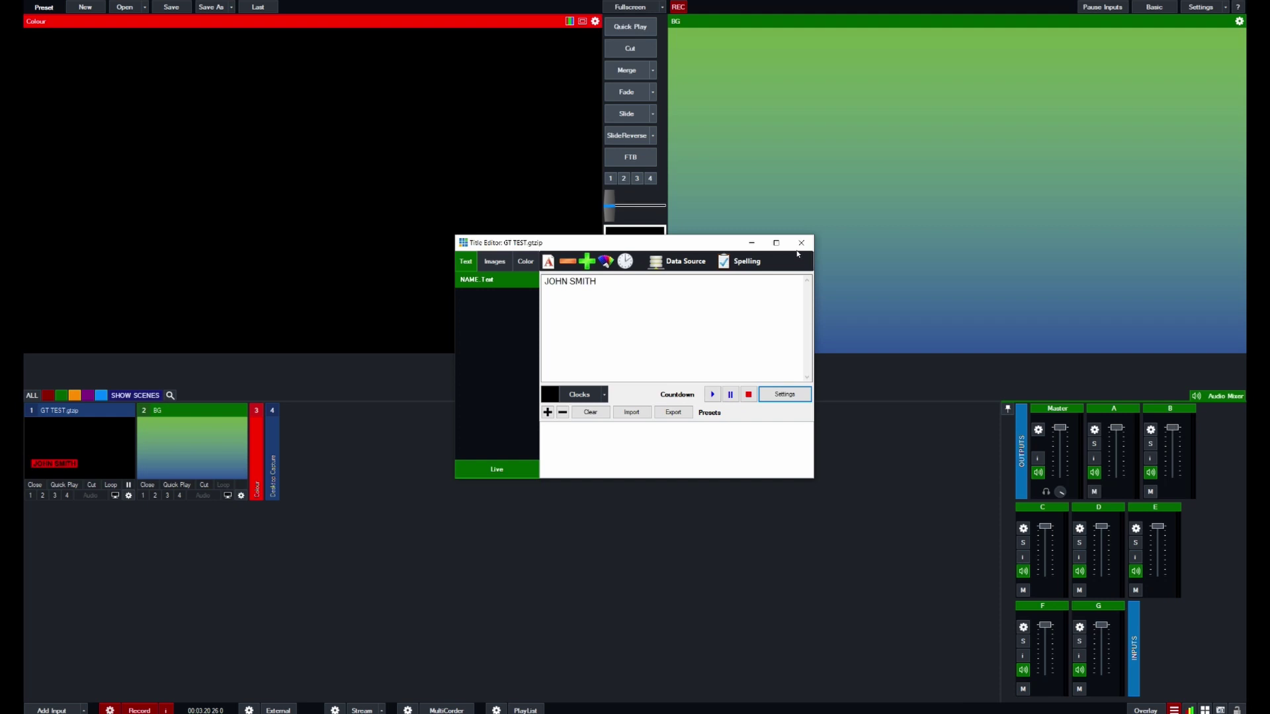
click(801, 243)
click(30, 495)
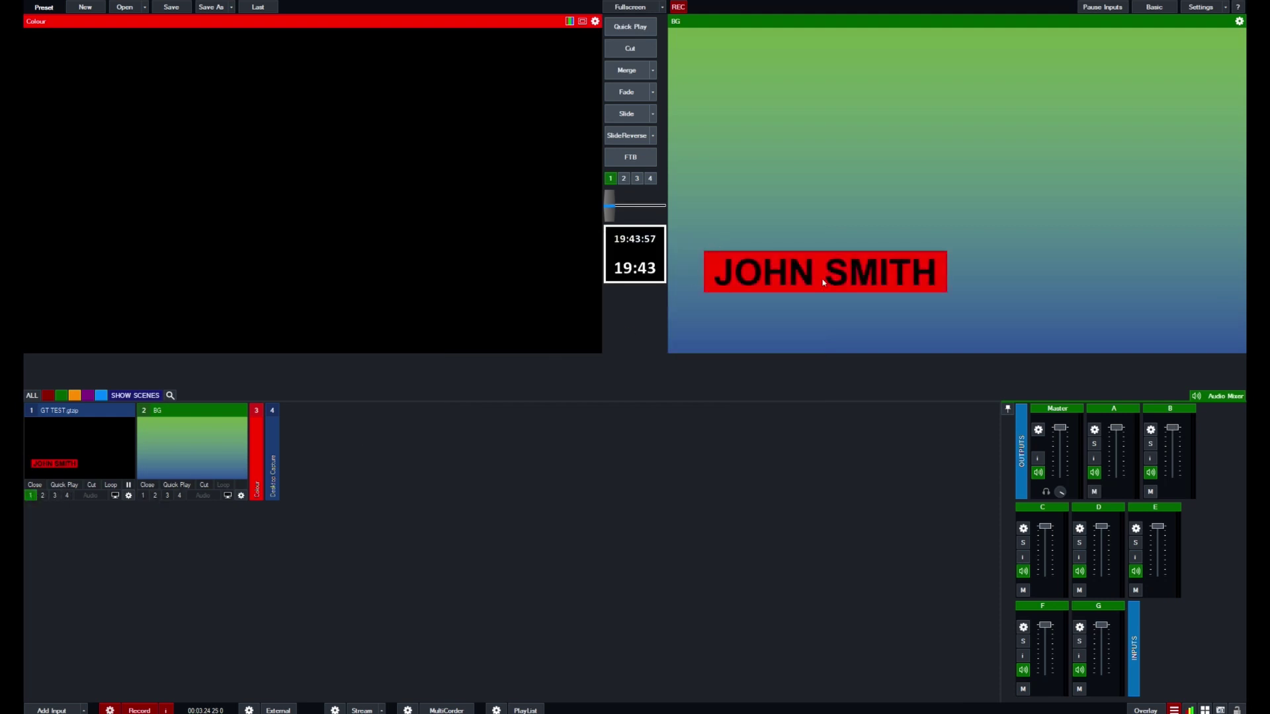
click(1174, 710)
click(1108, 604)
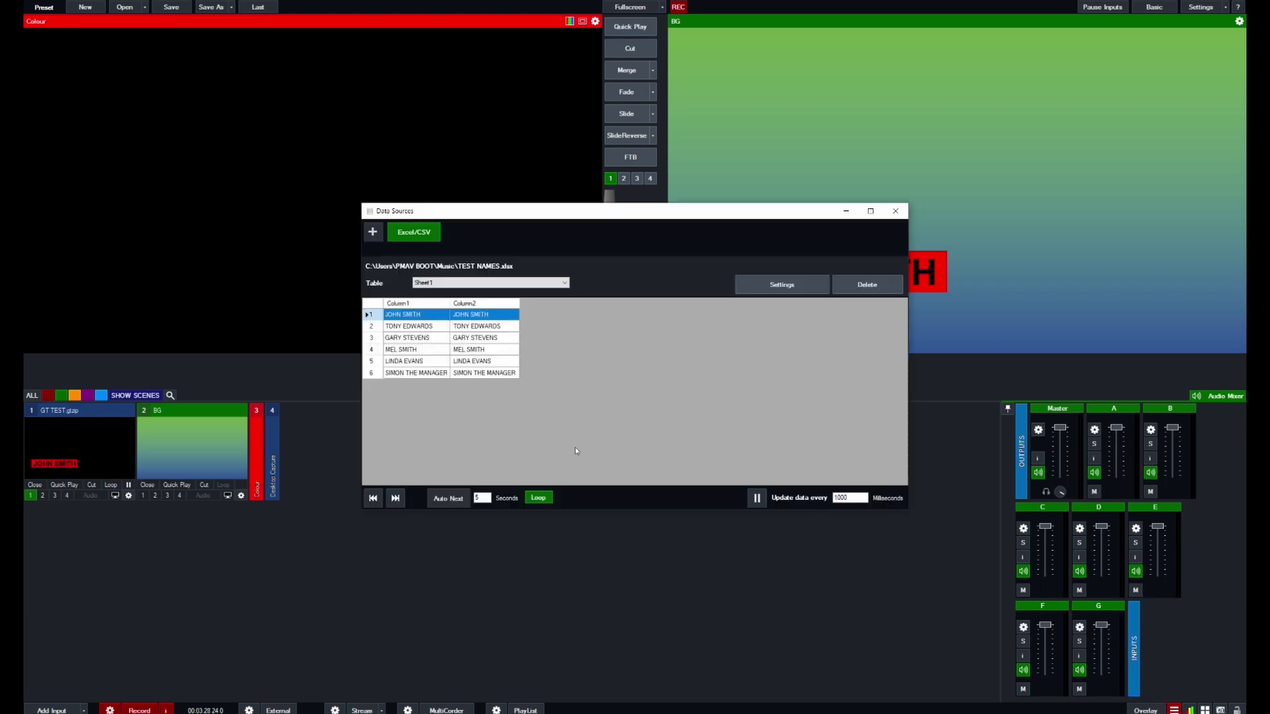
drag(503, 217, 573, 396)
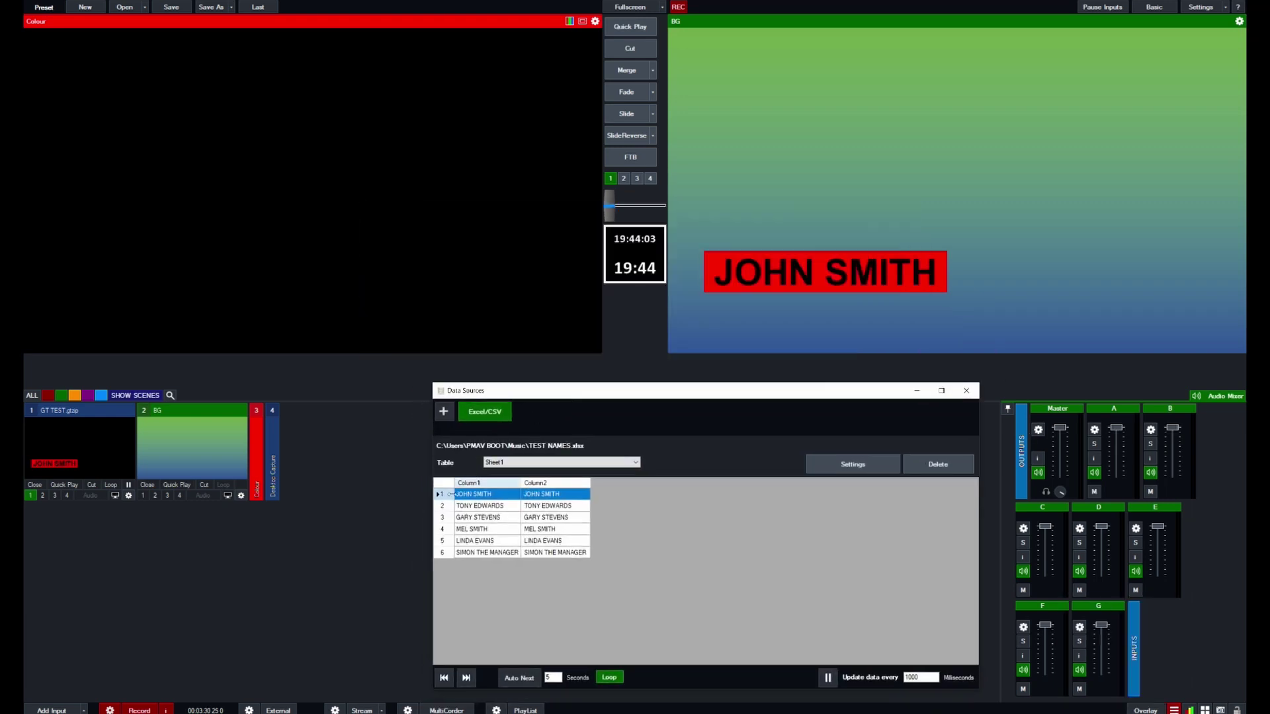
click(443, 508)
click(443, 518)
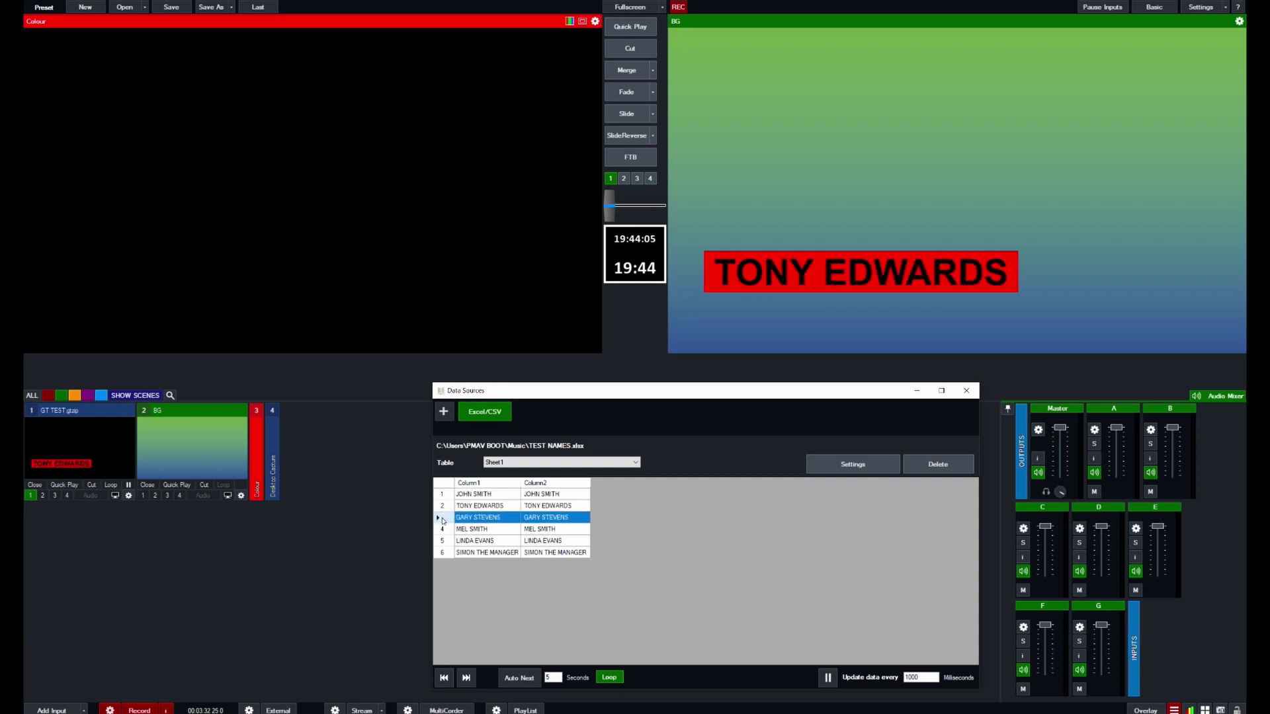
click(443, 553)
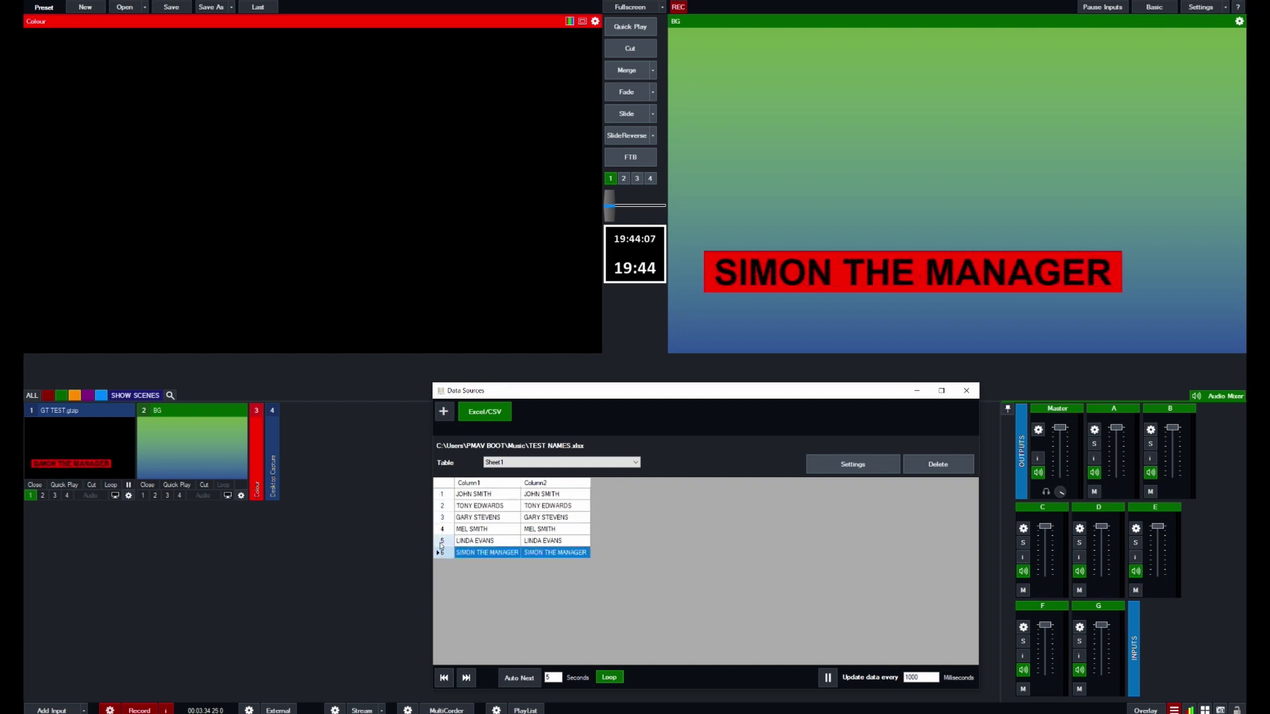
click(443, 542)
click(443, 529)
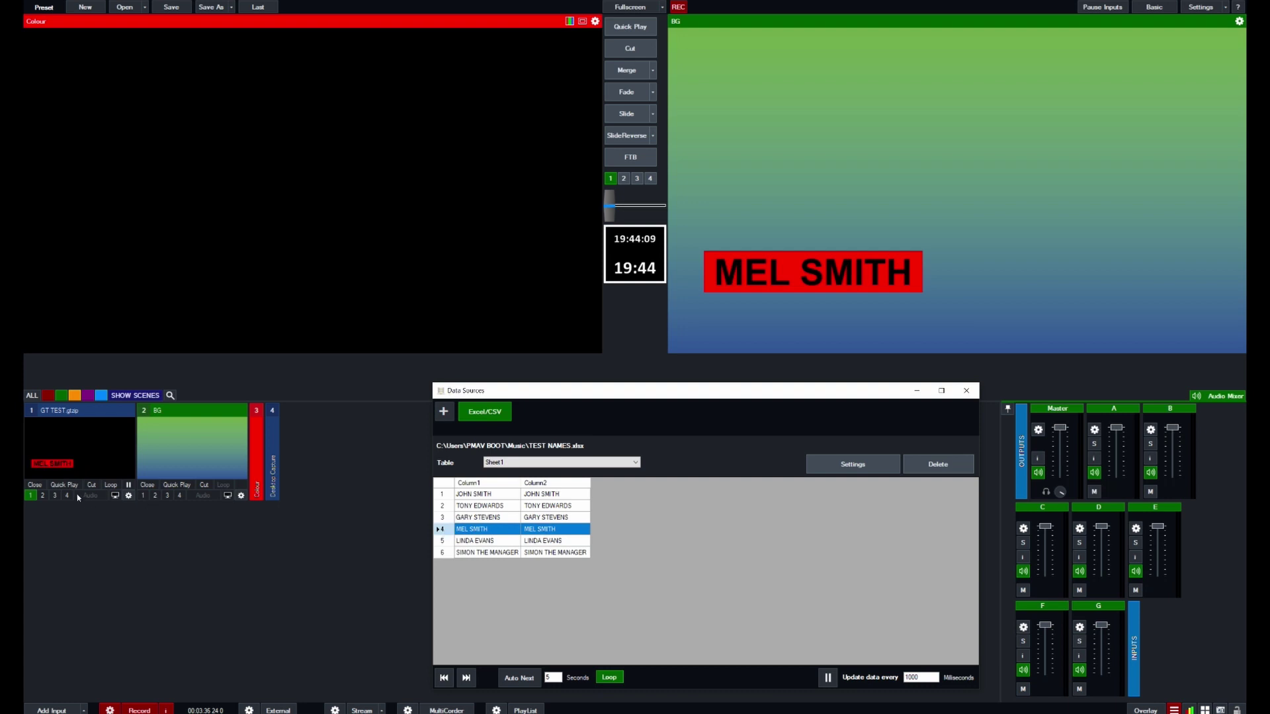
- Toggle overlay 1 on and off, then show SIMON THE MANAGER and take it off air
click(34, 497)
click(34, 498)
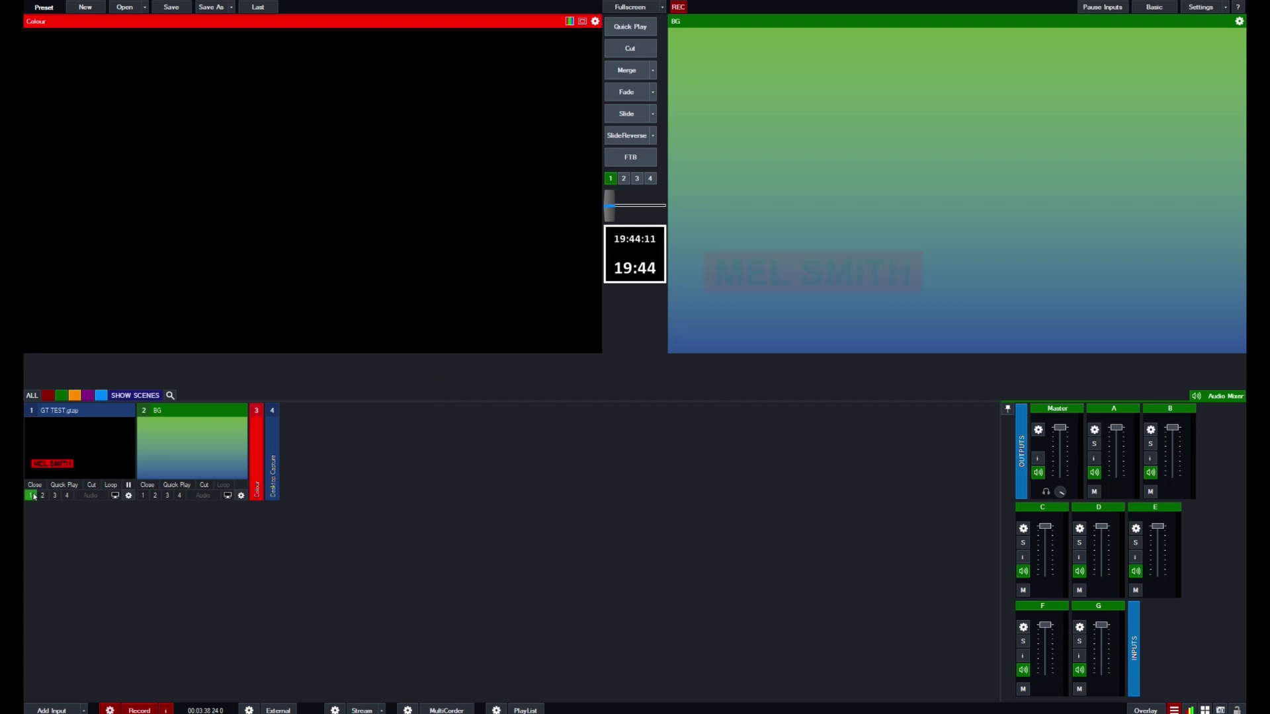
click(35, 497)
click(1173, 710)
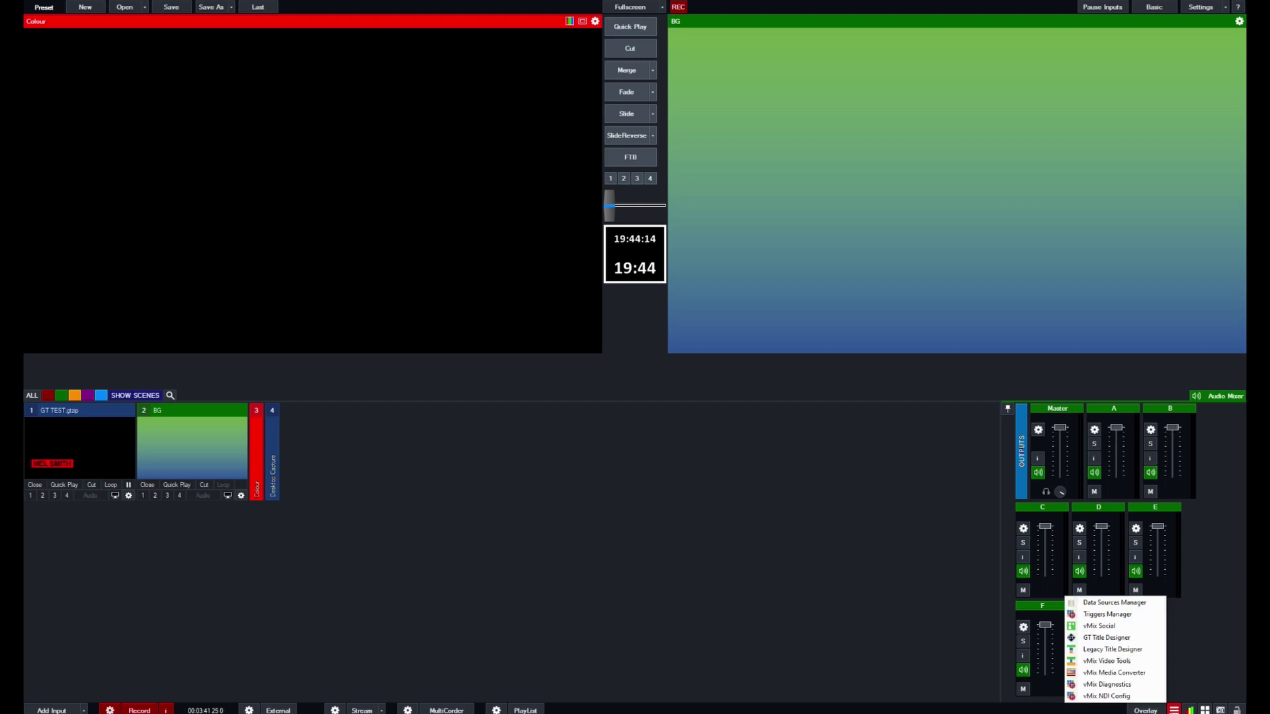
click(1088, 602)
click(441, 553)
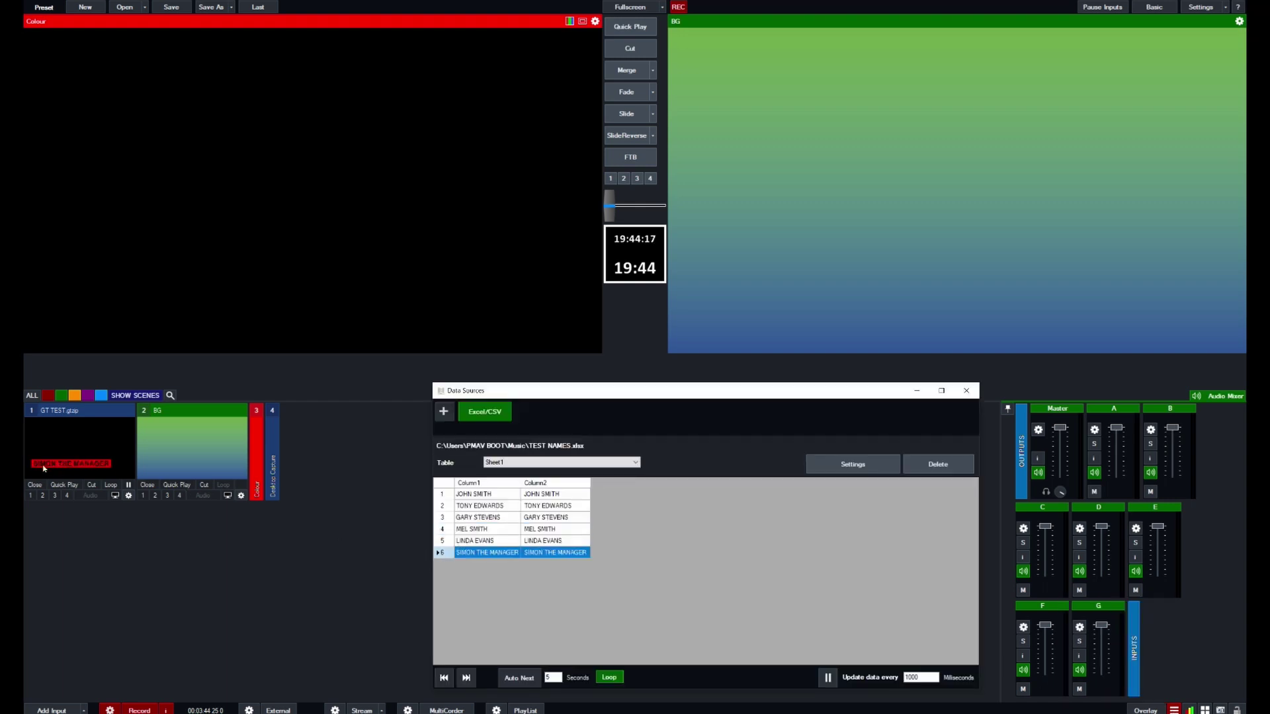
click(33, 497)
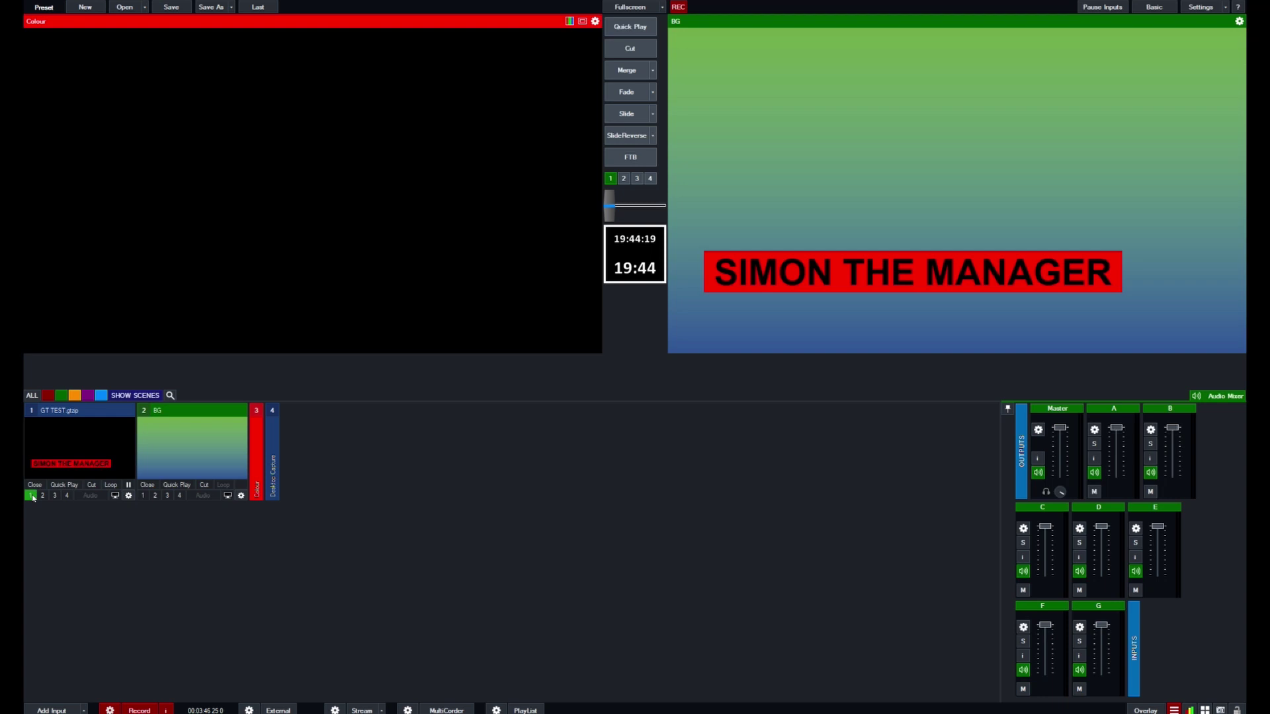
click(33, 497)
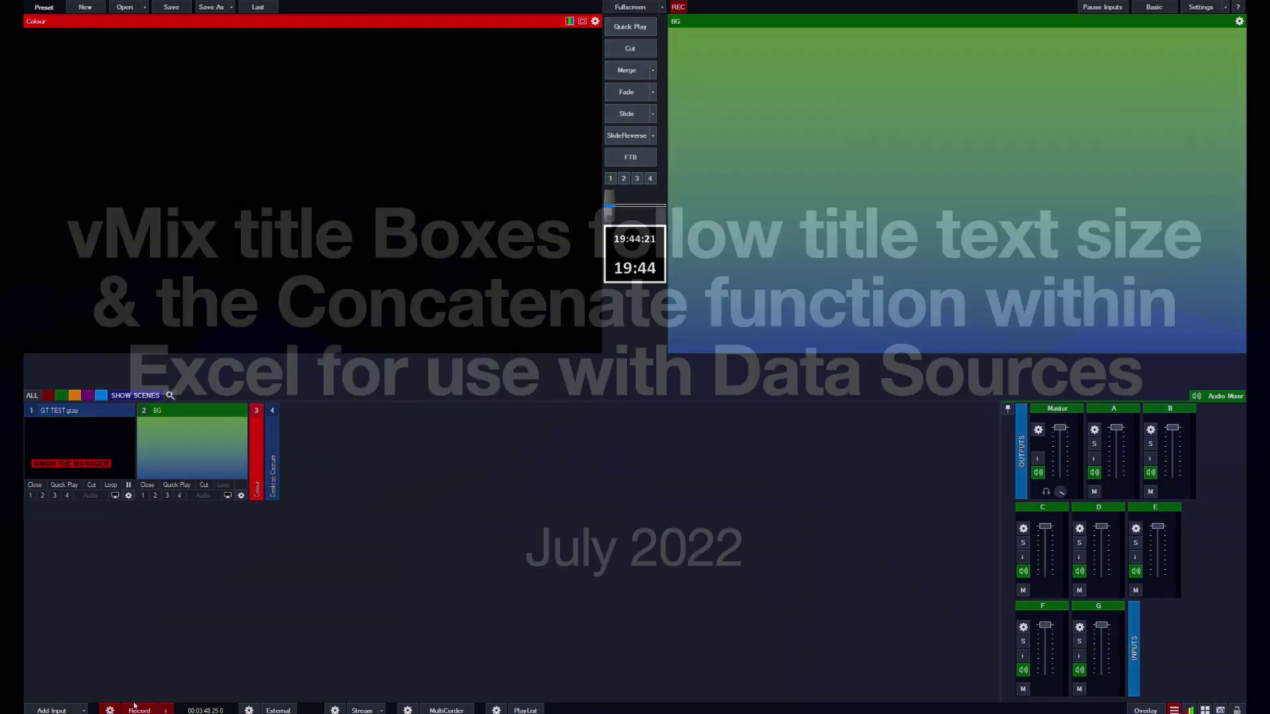